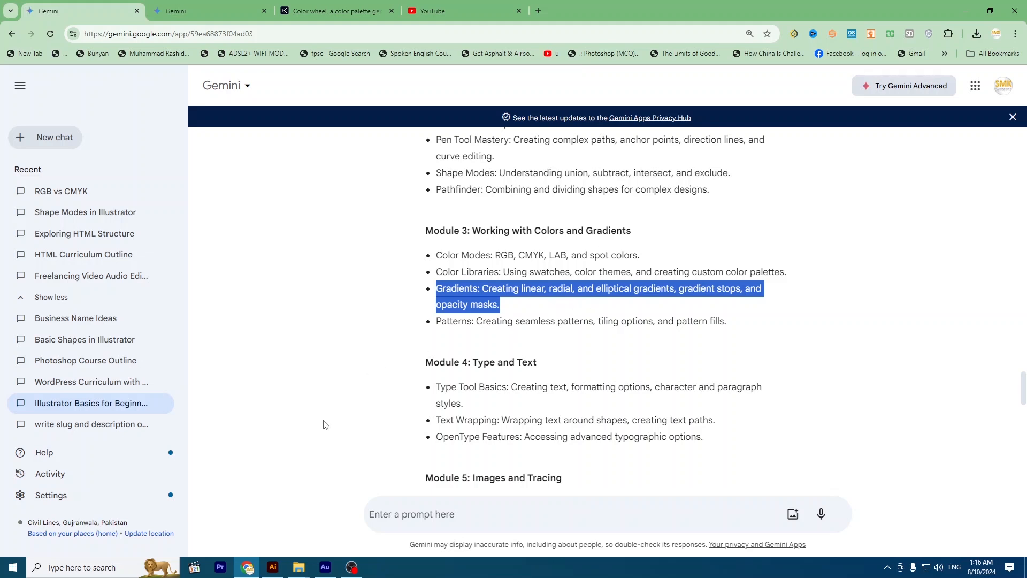
# Switch to Illustrator and close the floating Color Guide.
pyautogui.click(274, 569)
pyautogui.click(629, 60)
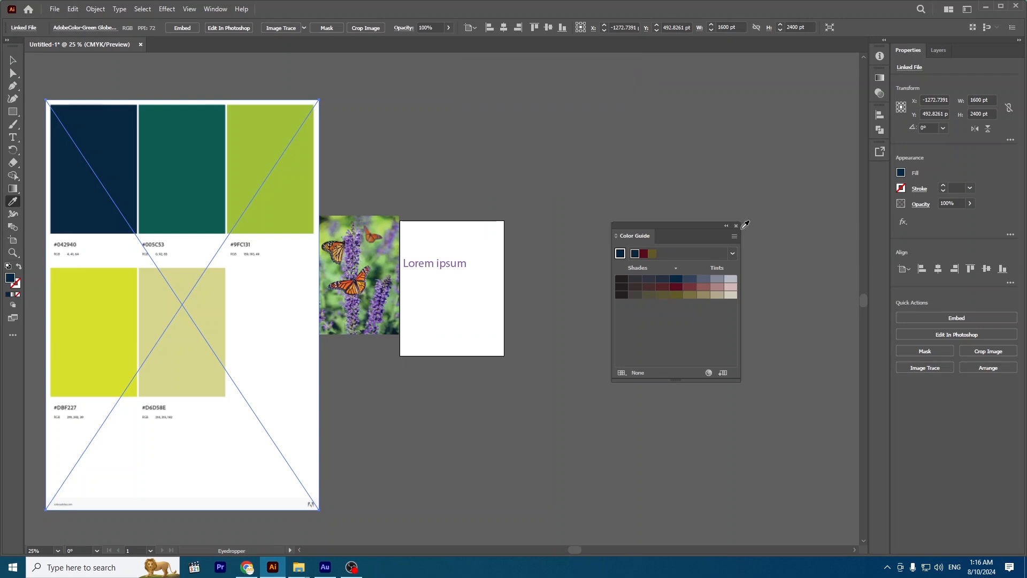
pyautogui.click(736, 226)
# Delete the linked color palette image, the butterfly photo and the Lorem ipsum text to empty the artboard.
pyautogui.click(13, 61)
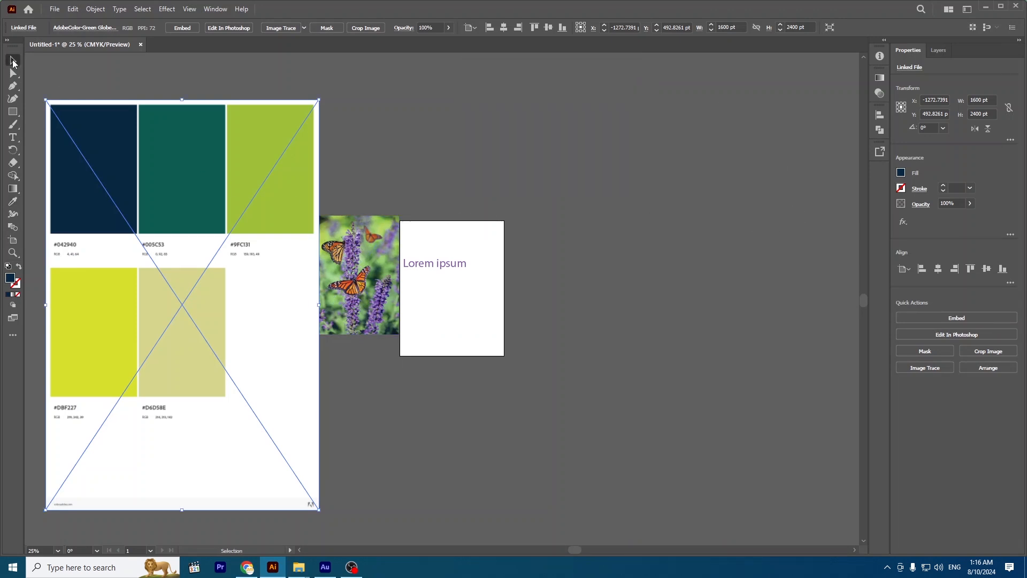
pyautogui.press('Delete')
pyautogui.click(340, 279)
pyautogui.press('Delete')
pyautogui.moveTo(460, 253); pyautogui.dragTo(391, 304)
pyautogui.press('Delete')
# Display the Gradient panel.
pyautogui.click(214, 9)
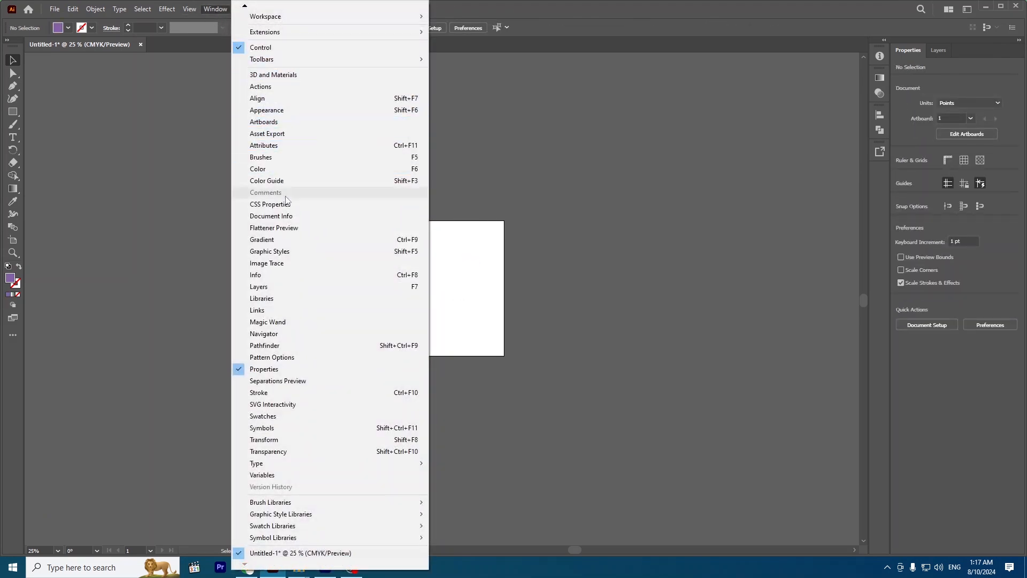
pyautogui.click(287, 240)
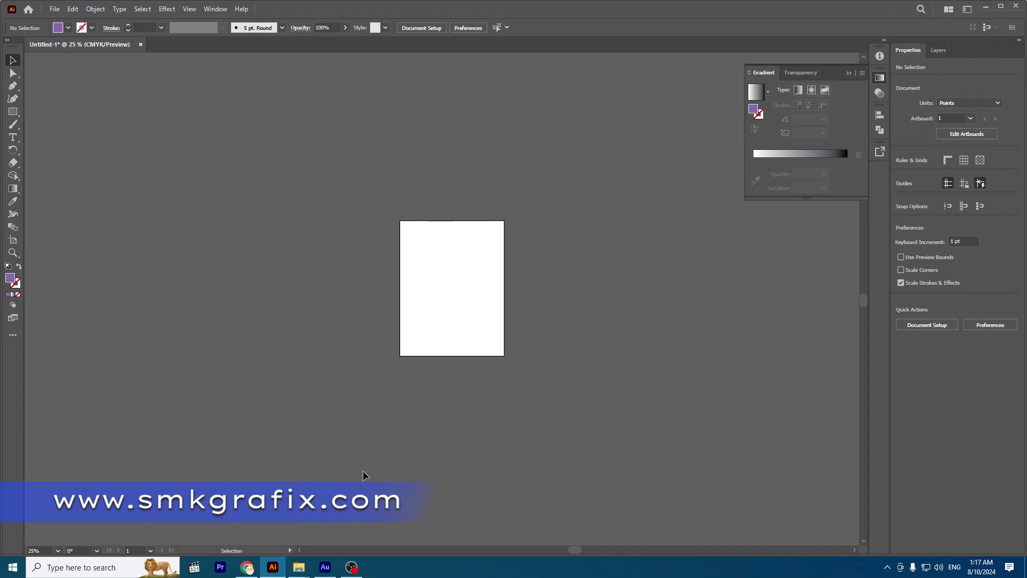
# Switch to Chrome and look through the Google image results for "gradients for illustrator".
pyautogui.click(247, 567)
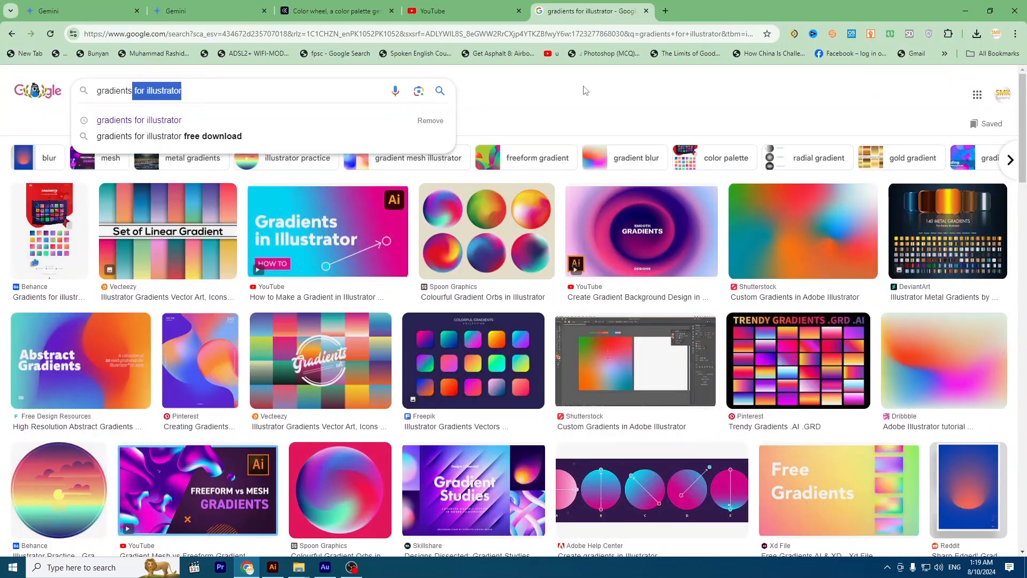
pyautogui.click(551, 103)
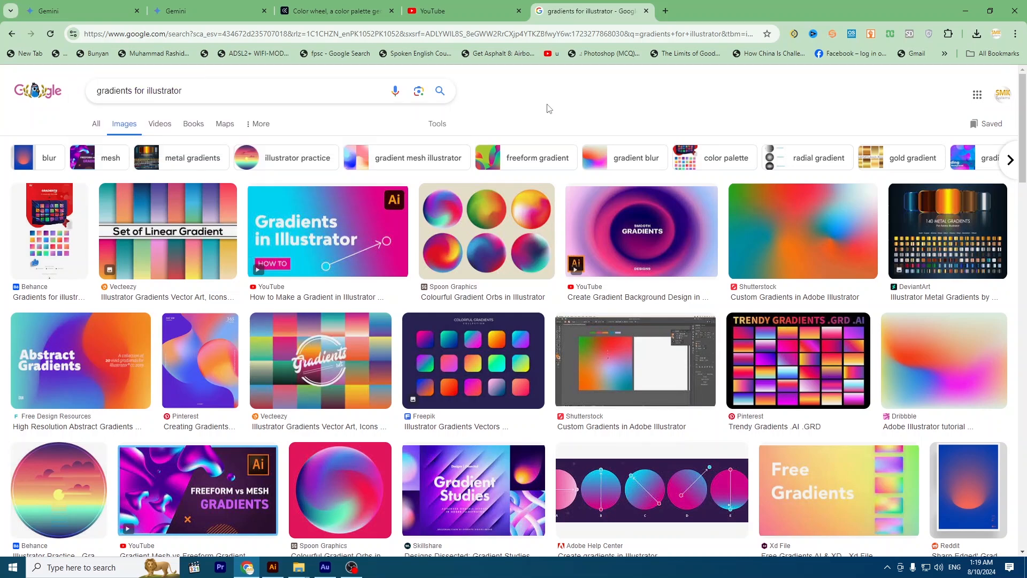
pyautogui.scroll(-5, 342, 394)
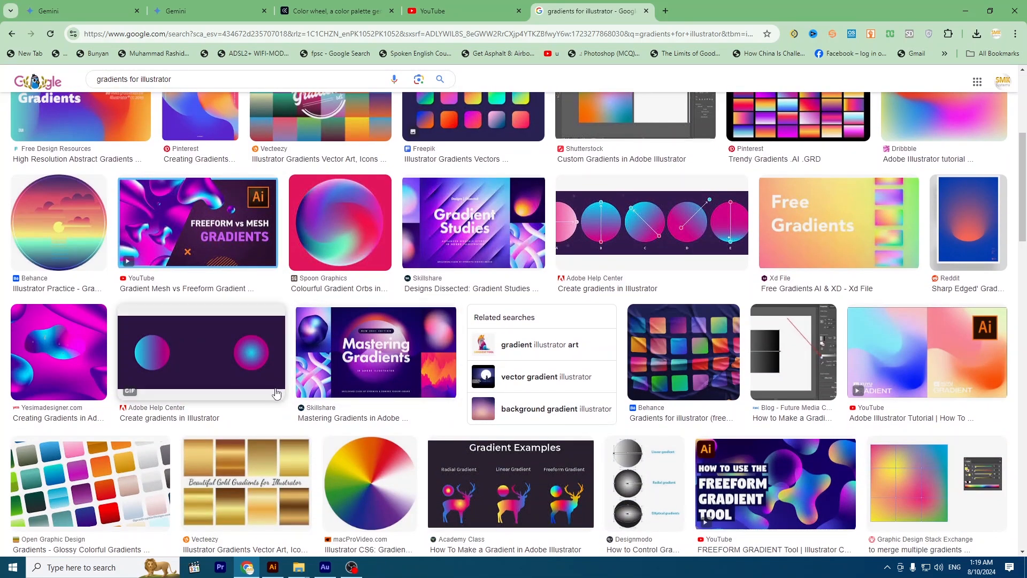
pyautogui.scroll(-2, 374, 407)
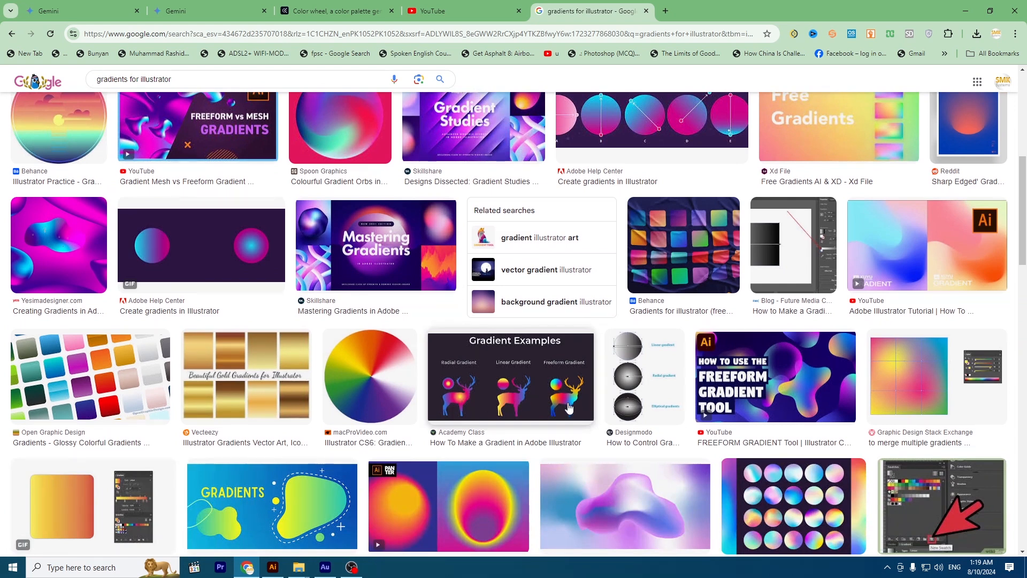
pyautogui.scroll(-2, 534, 433)
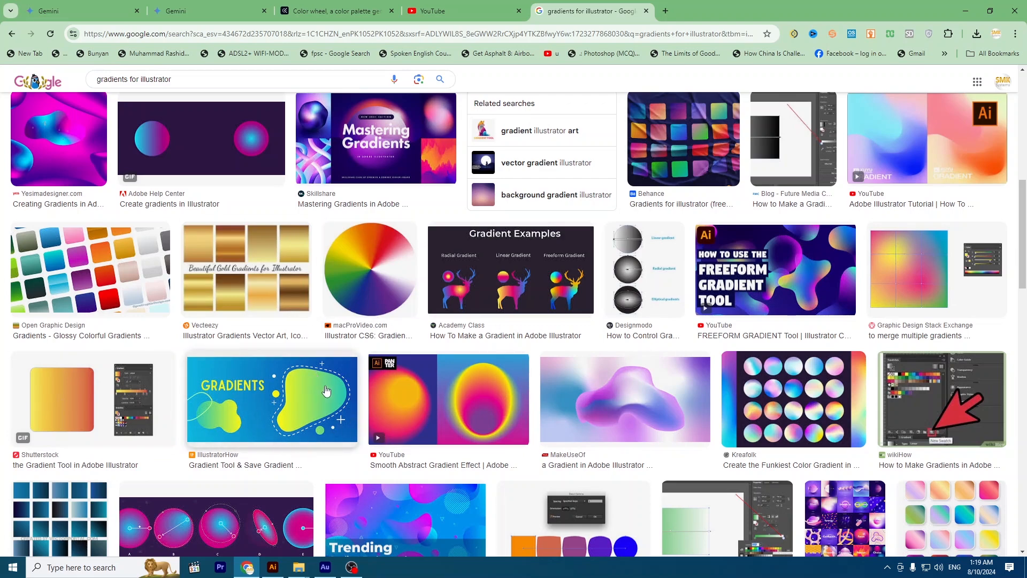
pyautogui.scroll(8, 321, 395)
pyautogui.scroll(1, 437, 438)
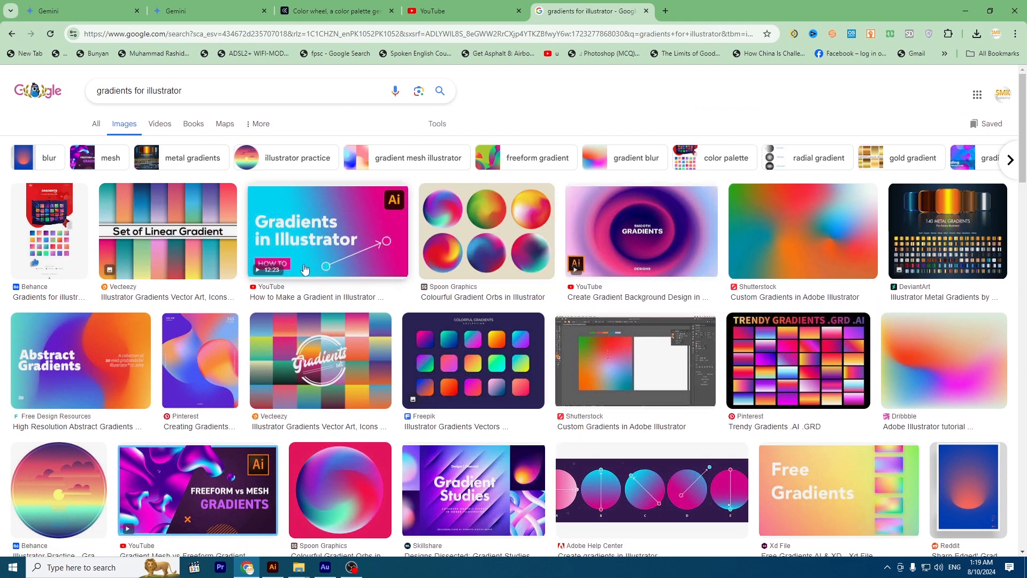
# Read the introduction and the Understanding Gradient Basics section of the Gemini guide on gradients in Adobe Illustrator.
pyautogui.hotkey('ctrl', '2')
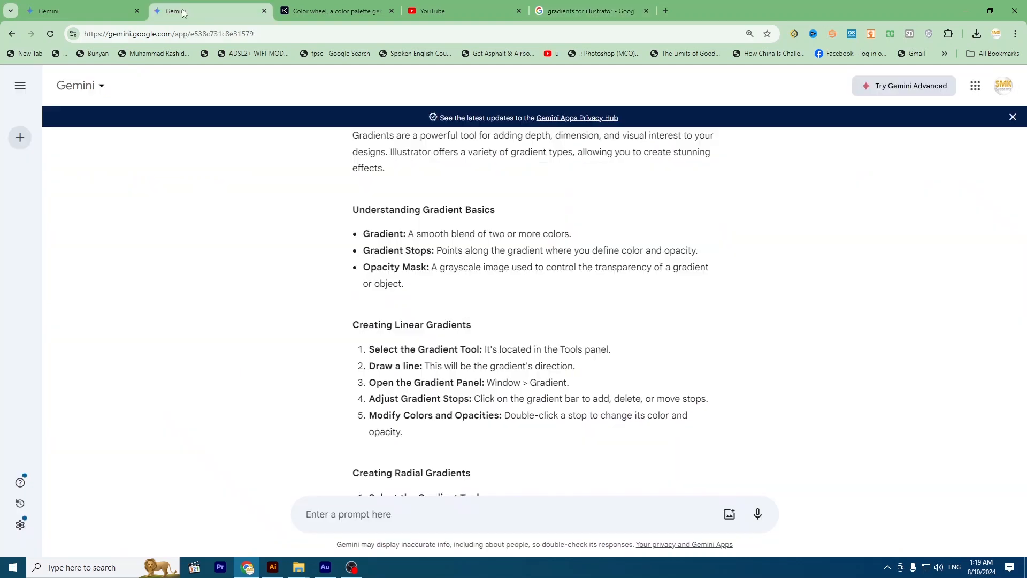
pyautogui.scroll(3, 382, 264)
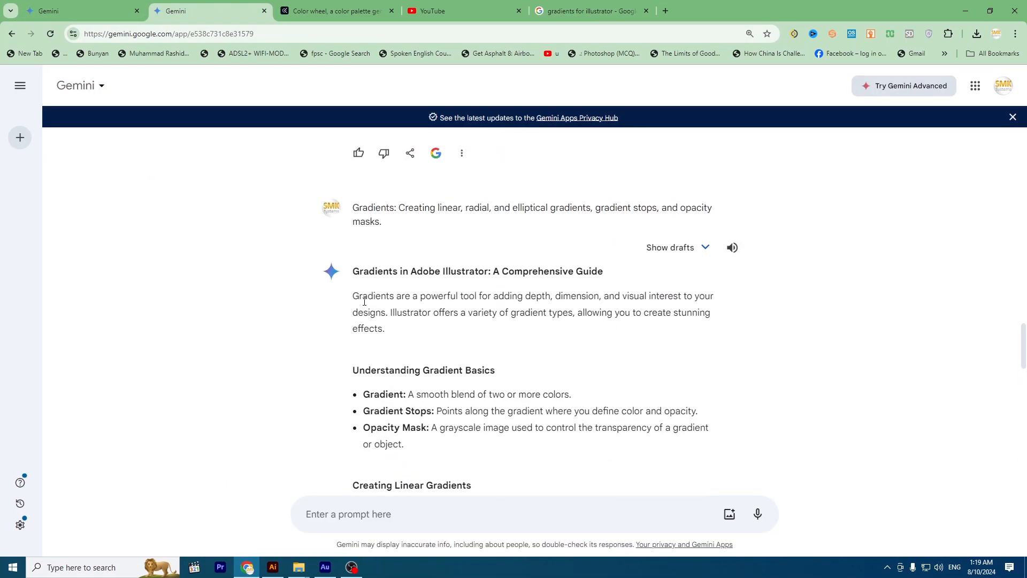
pyautogui.scroll(-1, 388, 313)
pyautogui.scroll(-2, 388, 314)
pyautogui.scroll(1, 464, 347)
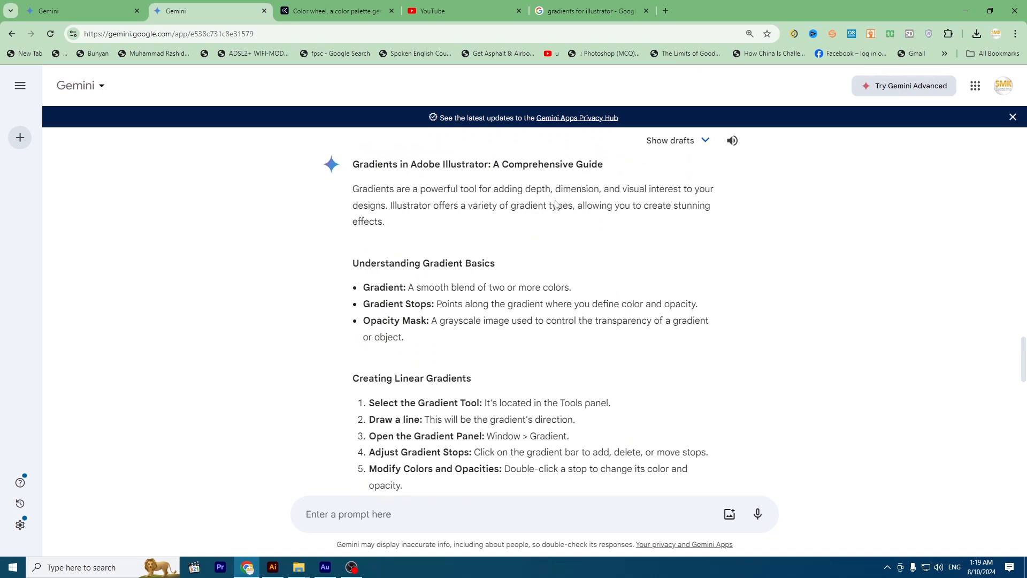
pyautogui.moveTo(633, 191); pyautogui.dragTo(678, 190)
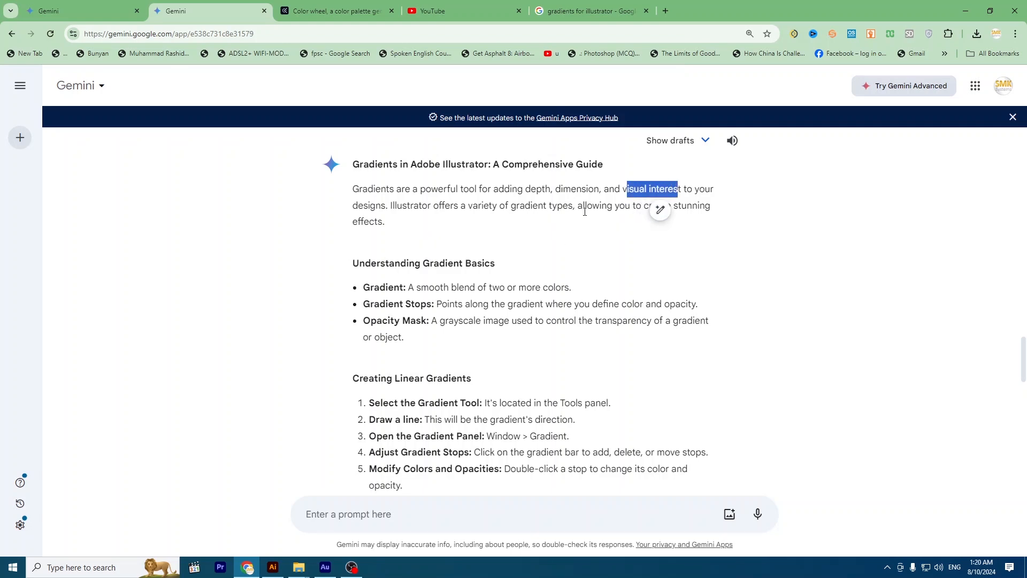
pyautogui.moveTo(508, 208); pyautogui.dragTo(649, 207)
pyautogui.scroll(-1, 527, 290)
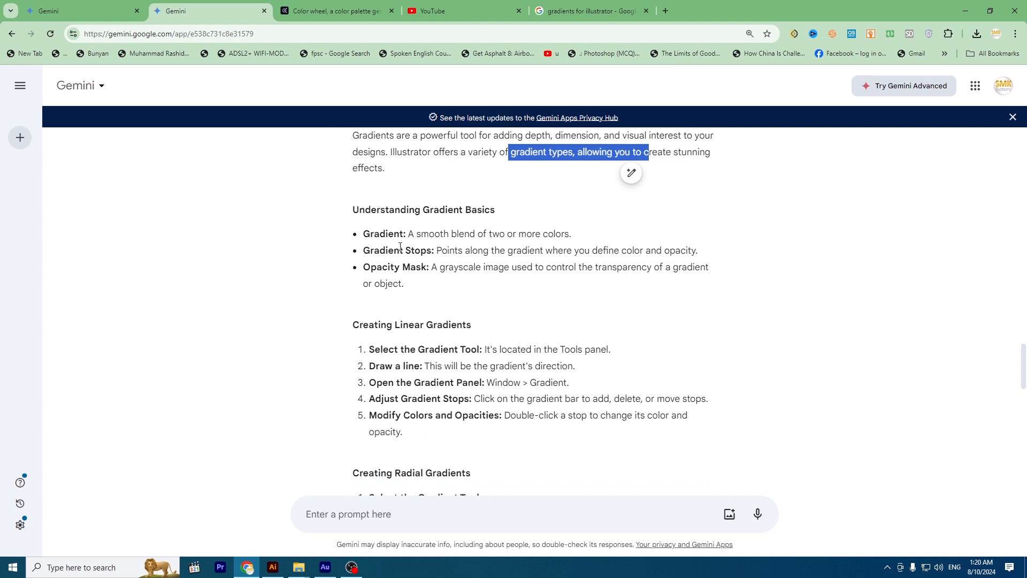
pyautogui.moveTo(458, 234); pyautogui.dragTo(577, 247)
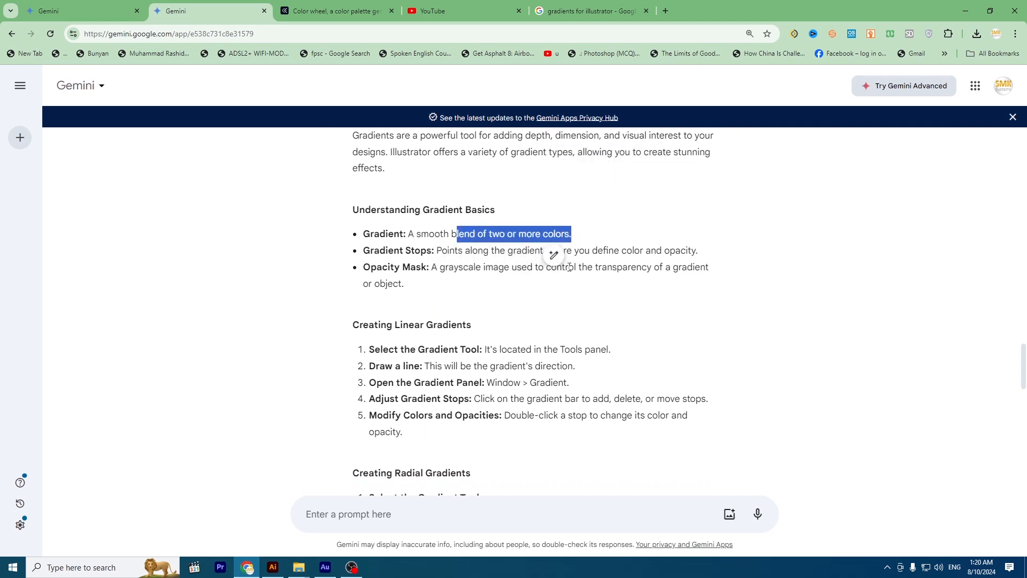
pyautogui.click(417, 263)
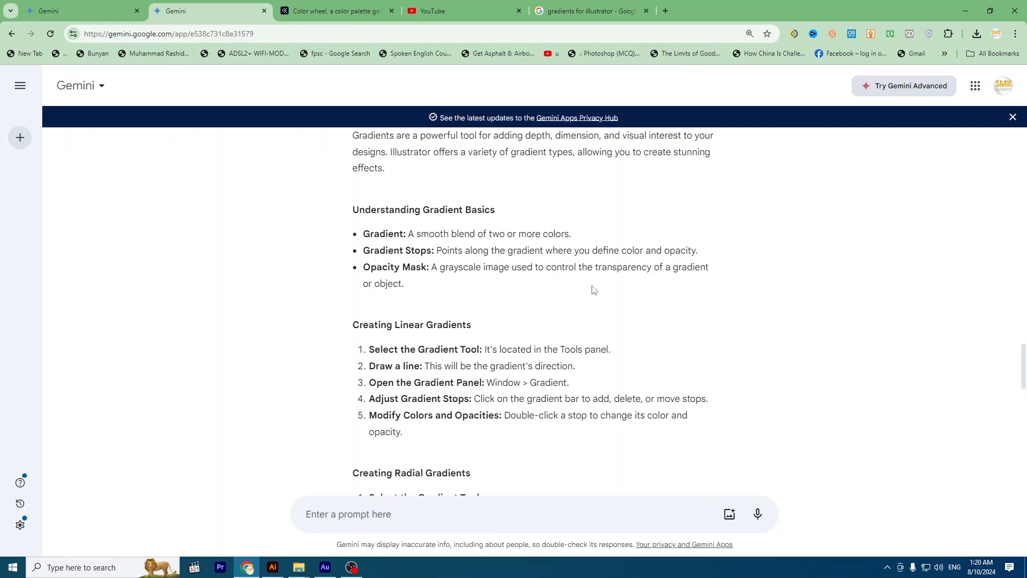
# Review the Gemini guide's sections on linear, radial and elliptical gradients and on working with gradient stops.
pyautogui.scroll(-1, 595, 296)
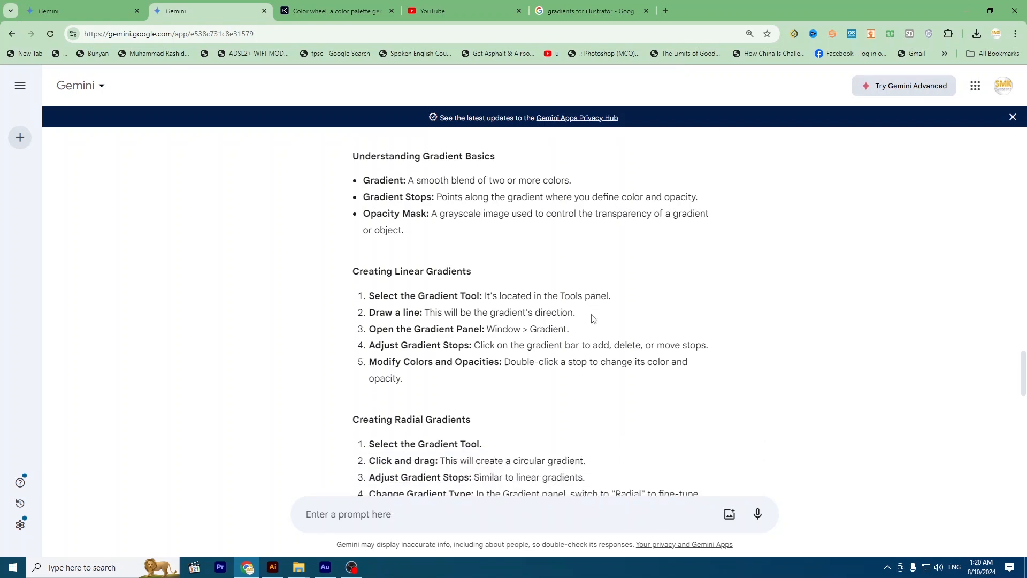
pyautogui.scroll(-1, 562, 384)
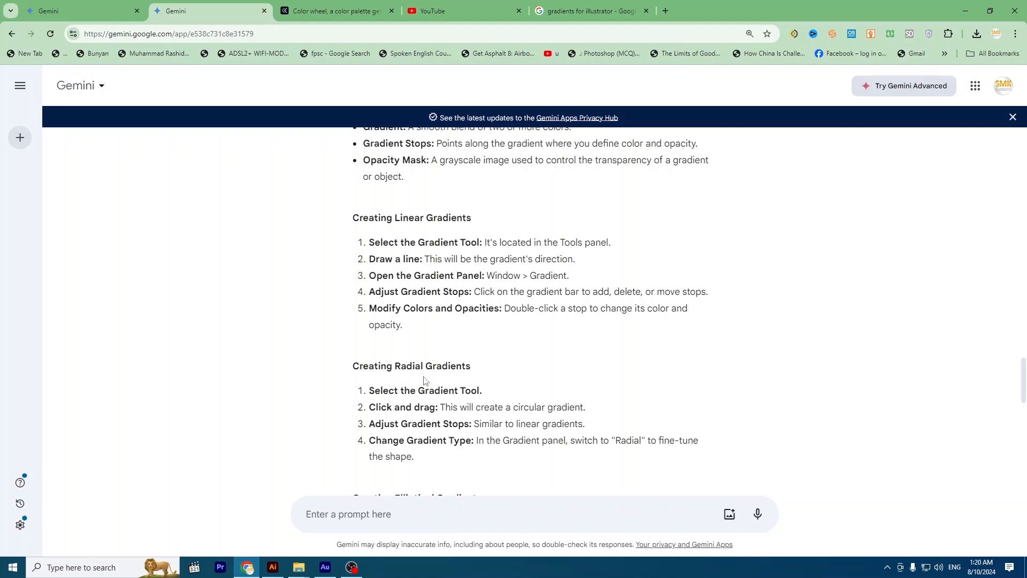
pyautogui.scroll(-3, 493, 298)
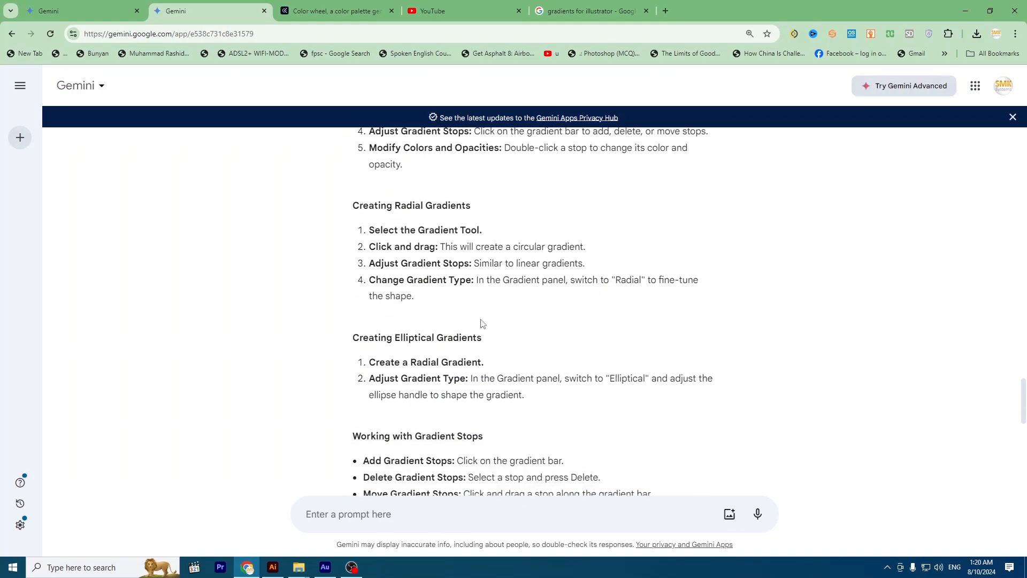
pyautogui.scroll(-1, 539, 357)
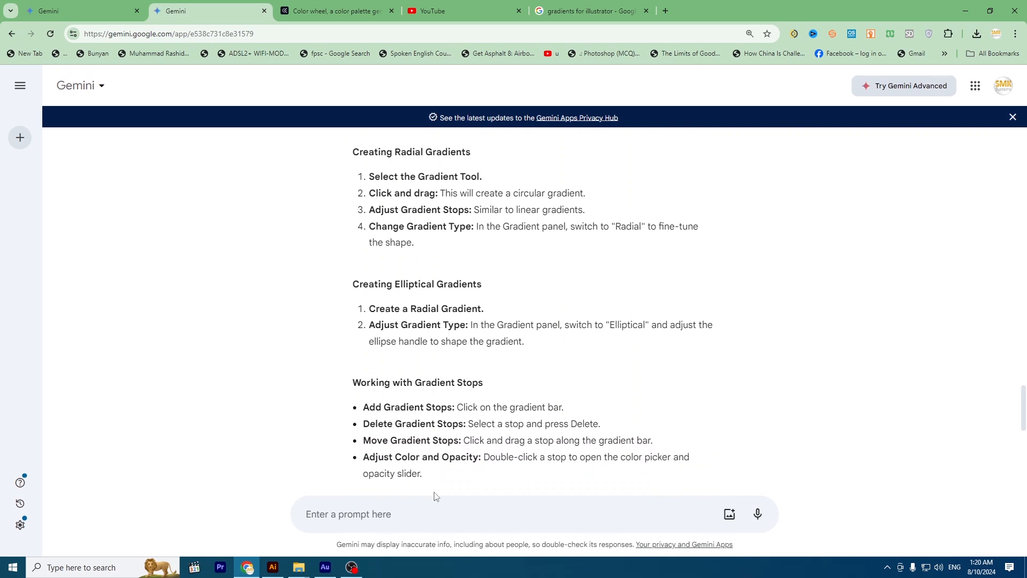
# Switch to Illustrator, draw a purple square about 137 pt wide on the artboard and duplicate it twice to form a row of three.
pyautogui.click(272, 568)
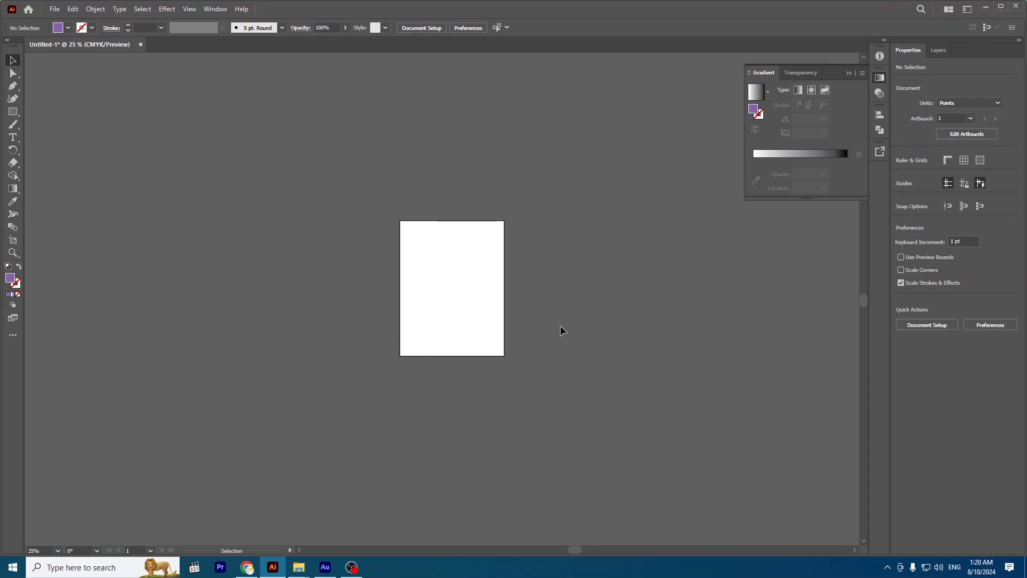
pyautogui.scroll(5, 458, 301)
pyautogui.moveTo(15, 112); pyautogui.dragTo(45, 115)
pyautogui.moveTo(215, 154); pyautogui.dragTo(356, 295)
pyautogui.click(13, 59)
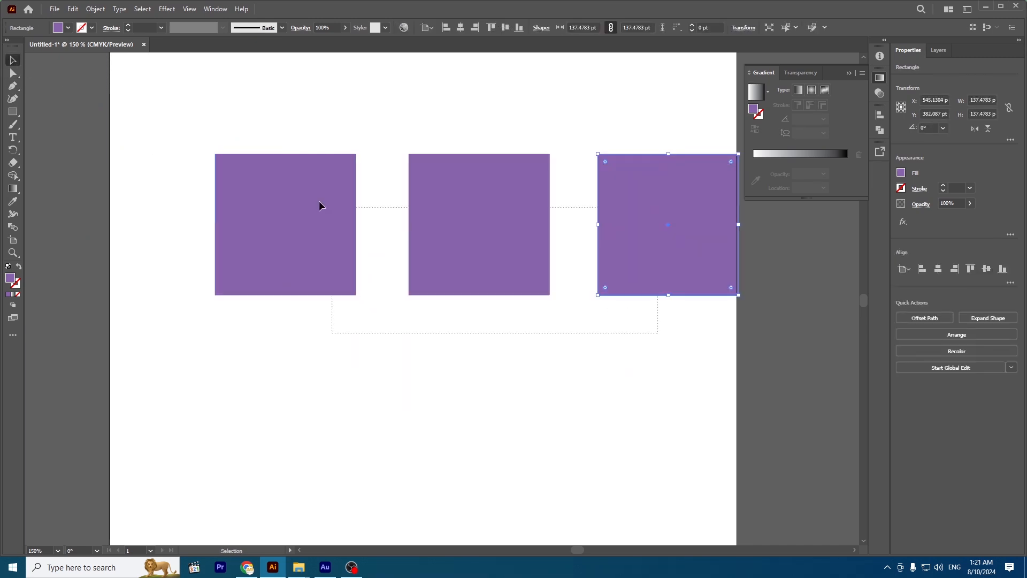
# Move all three squares together to the left so the whole row fits inside the artboard.
pyautogui.hotkey('ctrl', 'a')
pyautogui.moveTo(296, 234); pyautogui.dragTo(256, 234)
pyautogui.click(666, 399)
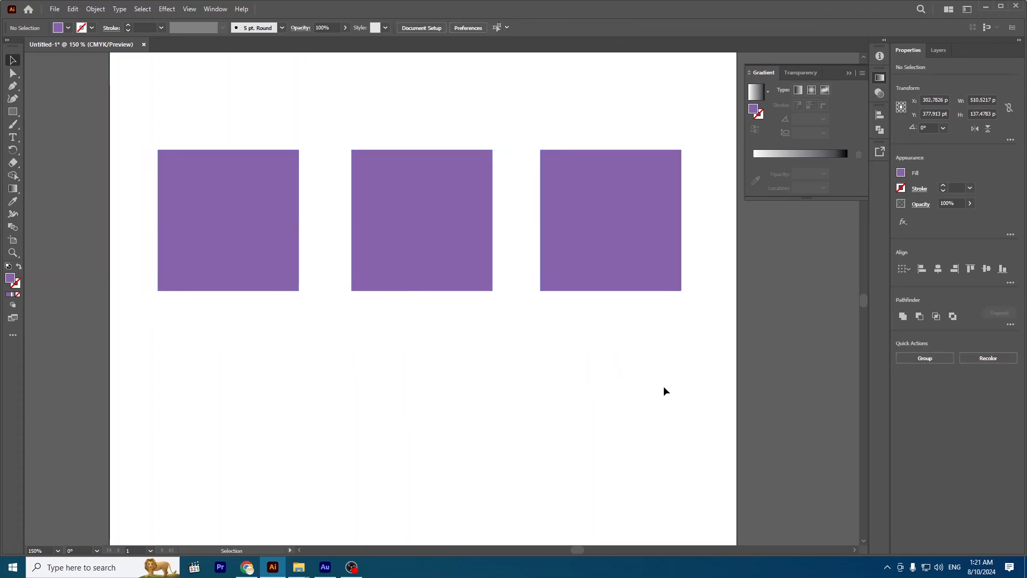
# Apply a linear gradient fill to the rightmost square.
pyautogui.click(637, 206)
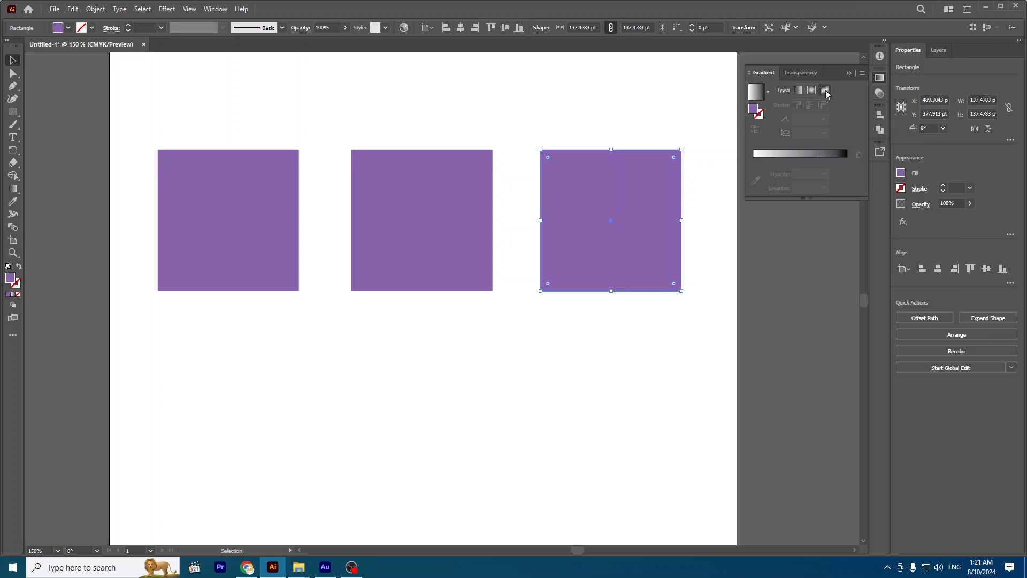
pyautogui.click(797, 90)
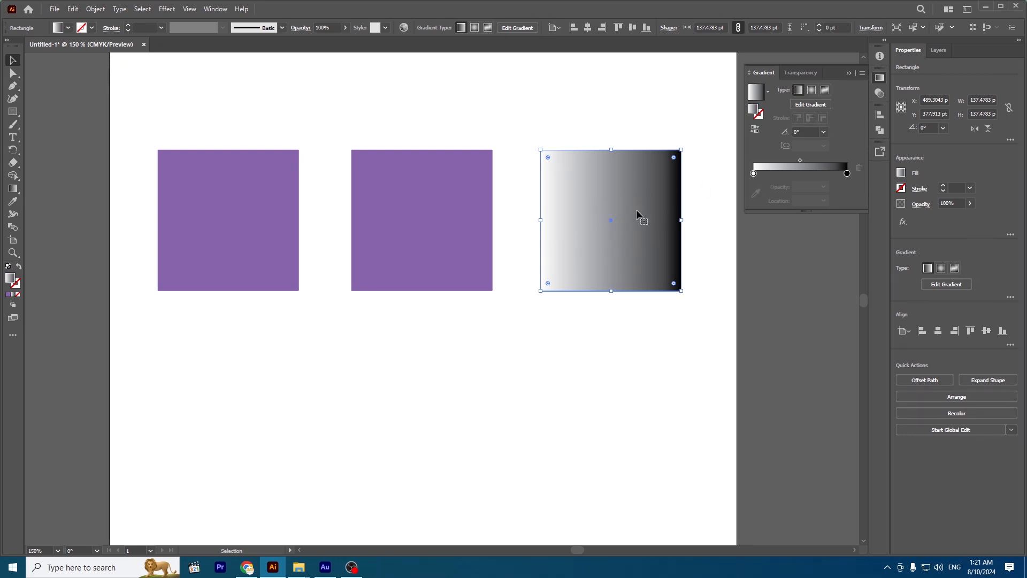
# Try the Orange, Yellow and Fading Sky gradient presets on the rightmost square, and return to White, Black.
pyautogui.click(768, 92)
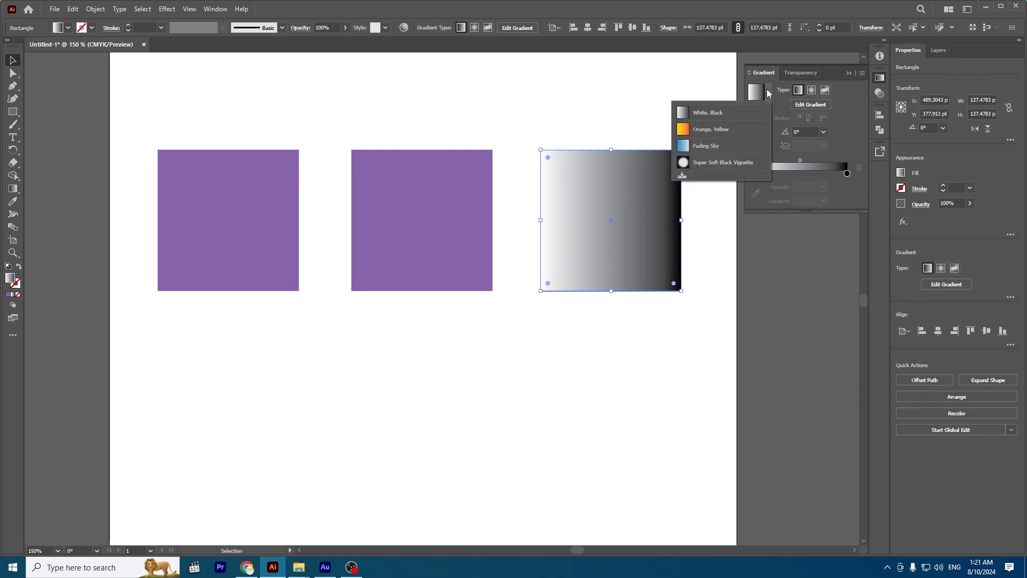
pyautogui.click(695, 132)
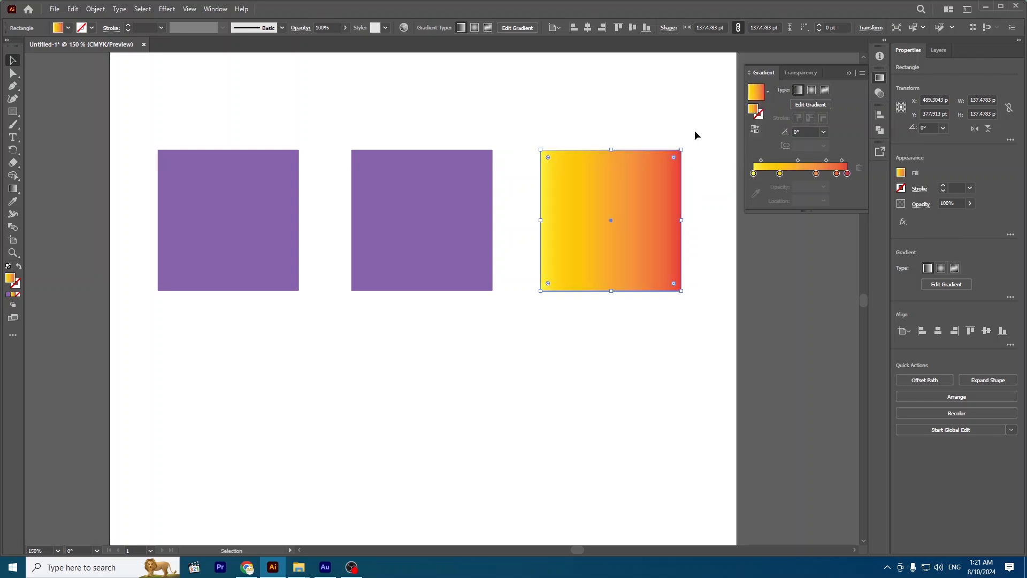
pyautogui.click(768, 92)
pyautogui.click(706, 146)
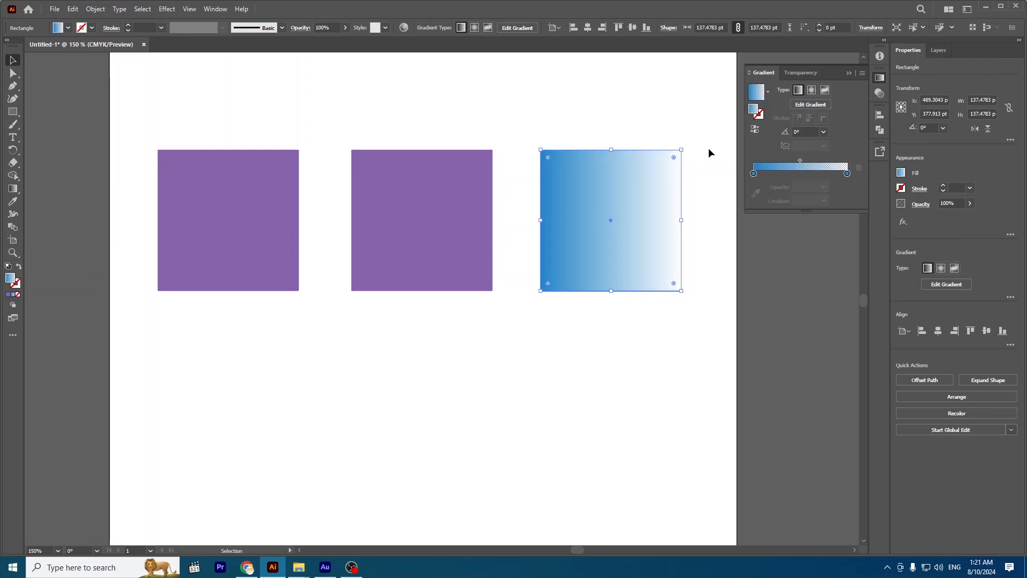
pyautogui.click(771, 96)
pyautogui.click(711, 110)
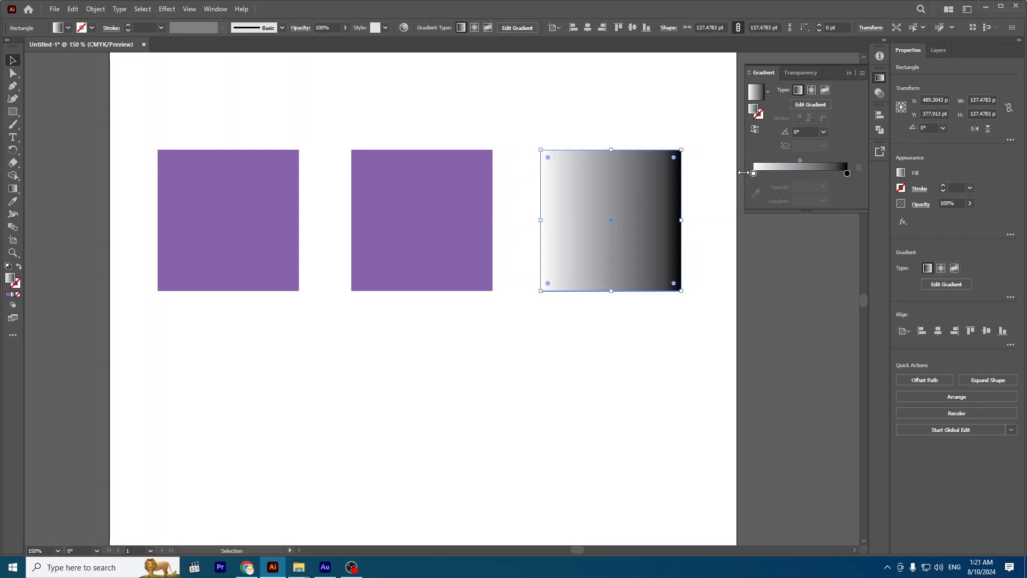
# Try a yellow swatch on the gradient's black end stop and settle on the light green swatch.
pyautogui.doubleClick(847, 174)
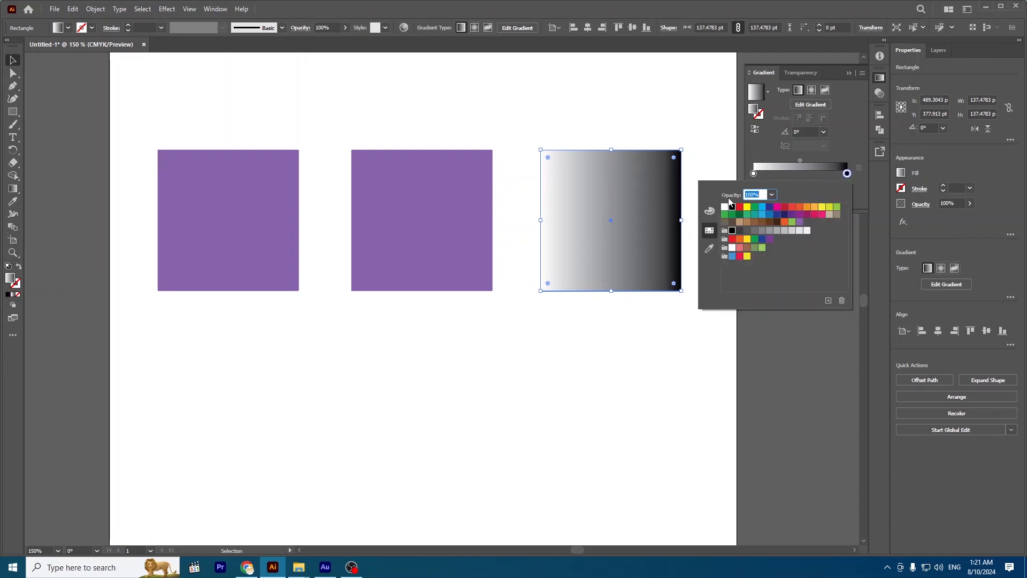
pyautogui.click(823, 208)
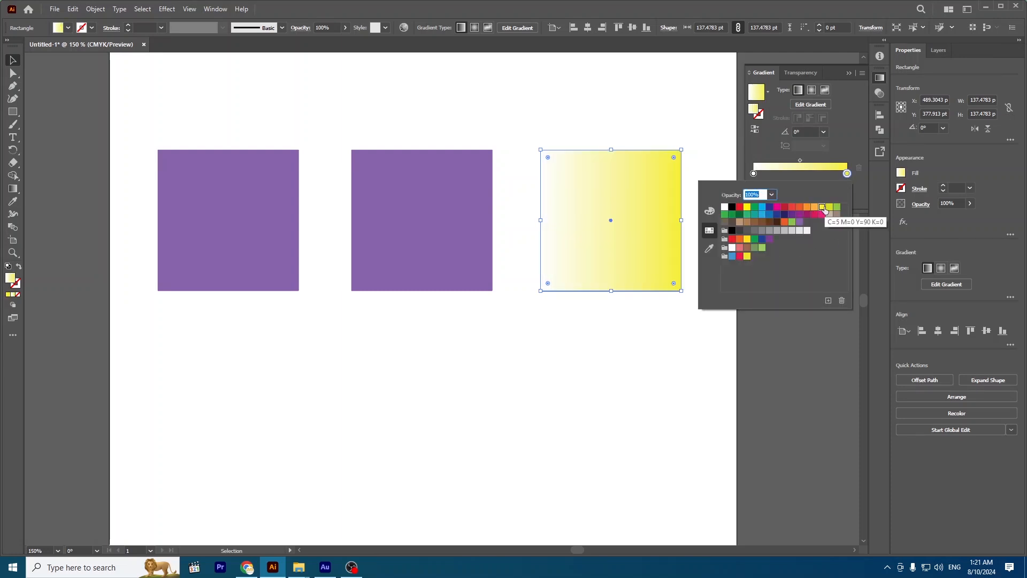
pyautogui.click(800, 209)
pyautogui.click(838, 207)
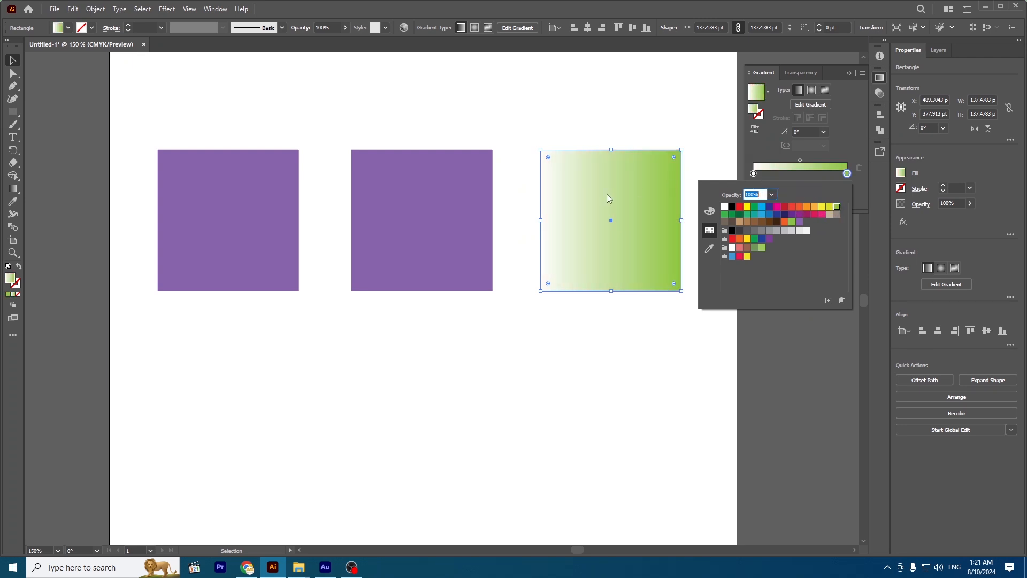
# Try pink, green, orange-red, purple and dark red swatches on the gradient's white start stop and settle on orange.
pyautogui.click(753, 174)
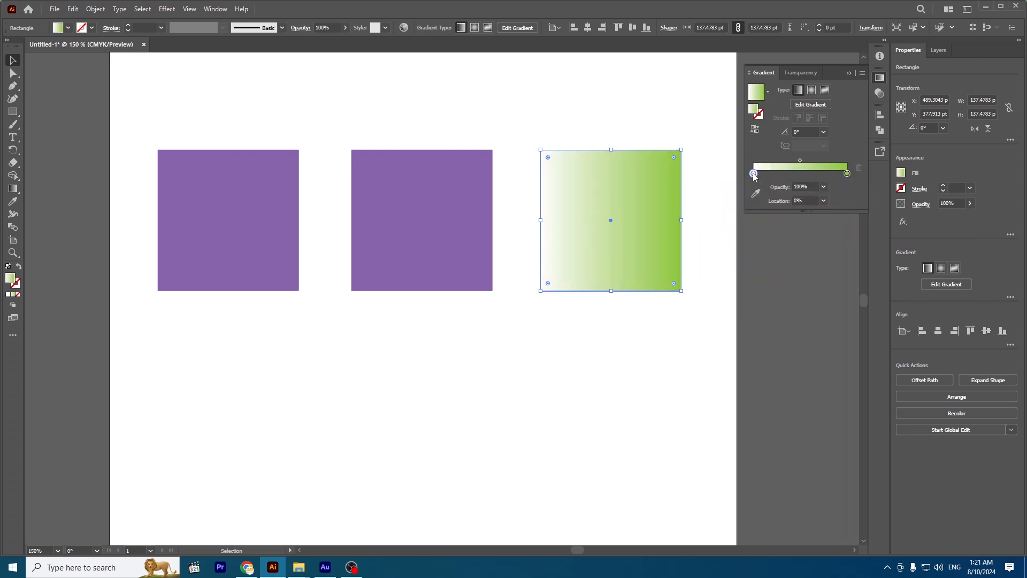
pyautogui.doubleClick(754, 174)
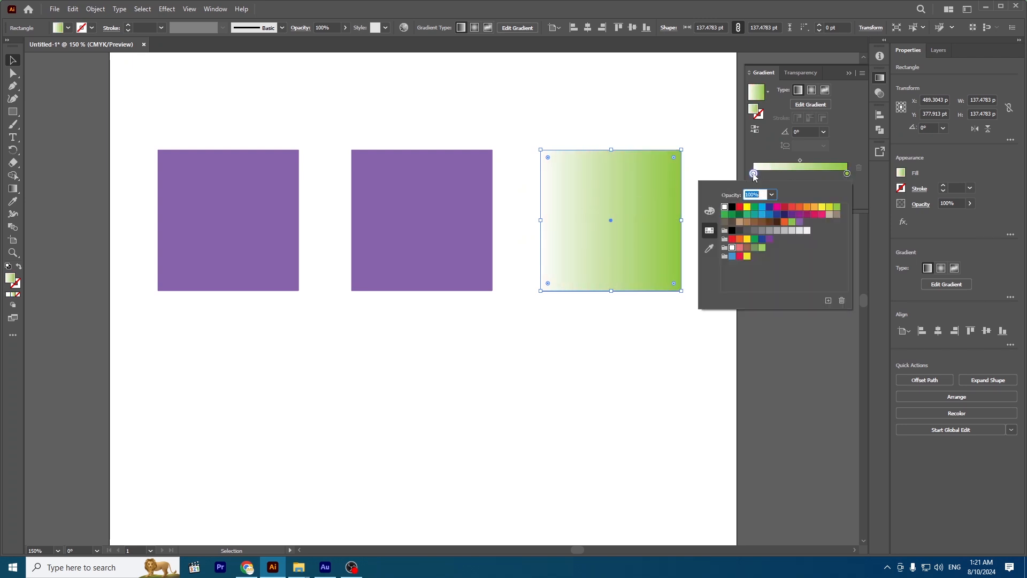
pyautogui.click(822, 215)
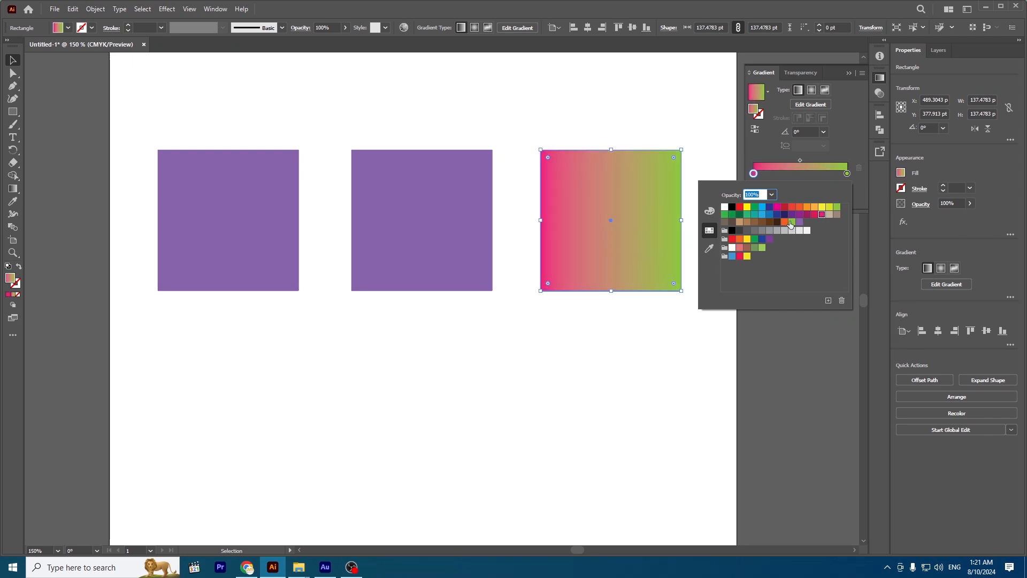
pyautogui.click(792, 221)
pyautogui.click(785, 221)
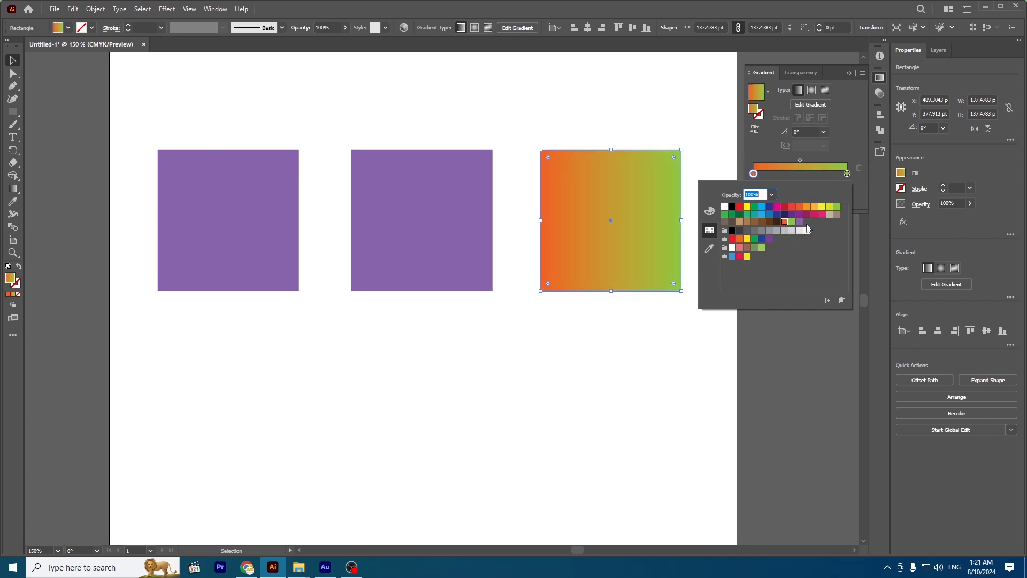
pyautogui.click(800, 222)
pyautogui.click(785, 207)
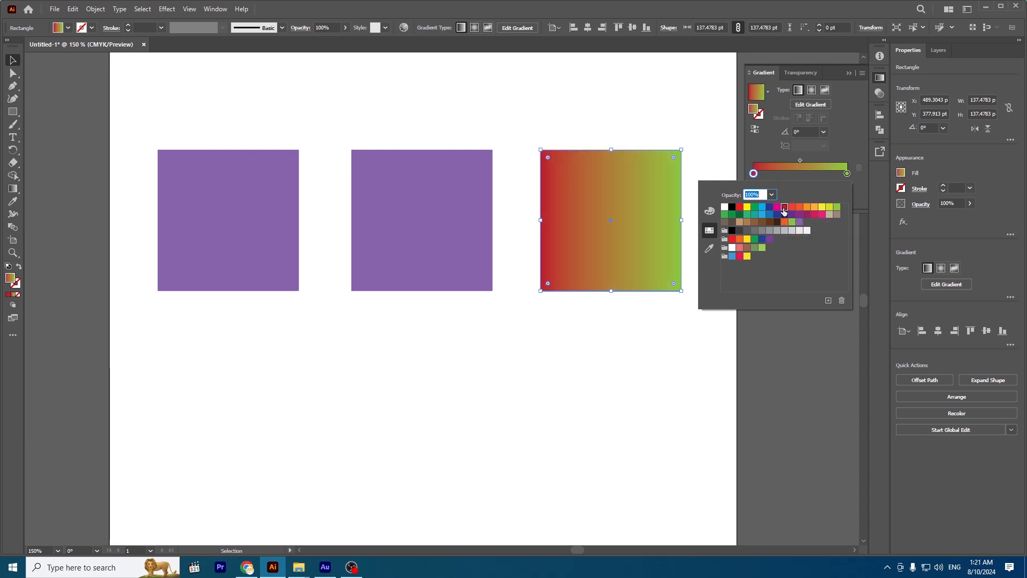
pyautogui.click(807, 207)
pyautogui.click(851, 149)
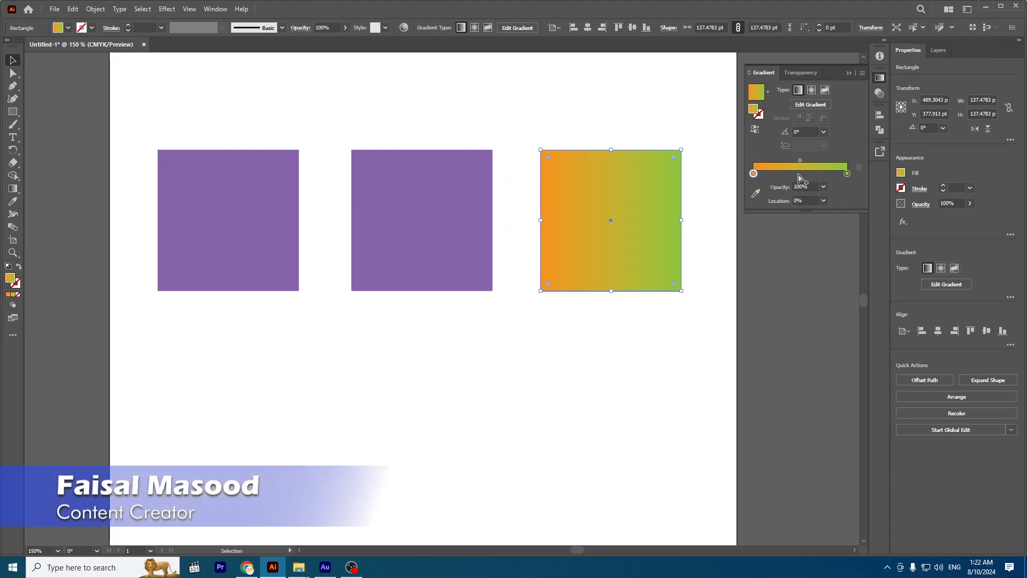
# Add a color stop near the middle of the gradient, try orange-red on it and settle on the crimson swatch.
pyautogui.click(798, 174)
pyautogui.doubleClick(798, 174)
pyautogui.click(798, 207)
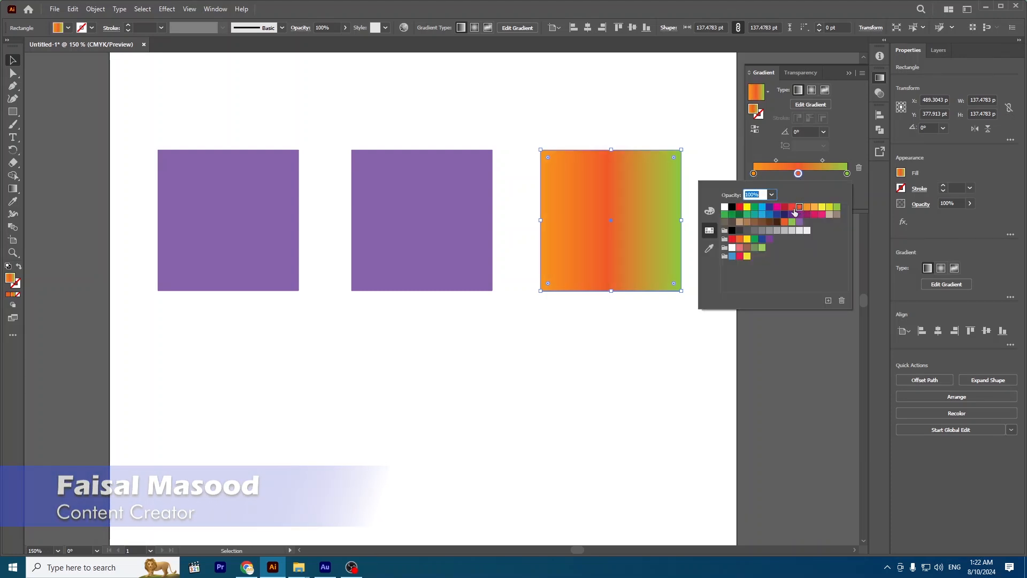
pyautogui.click(818, 216)
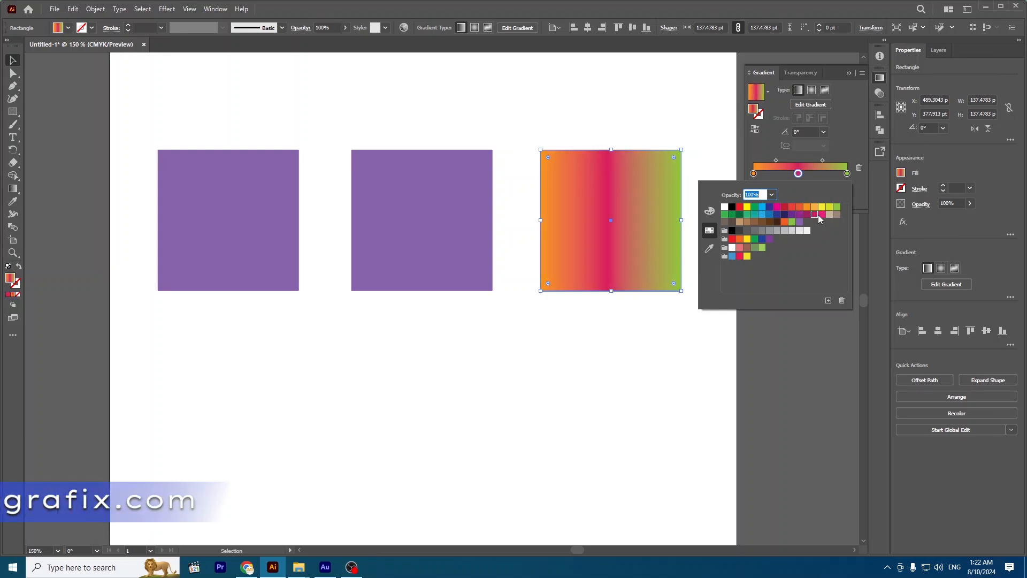
# Add a light orange color stop at about 76% of the gradient.
pyautogui.click(825, 174)
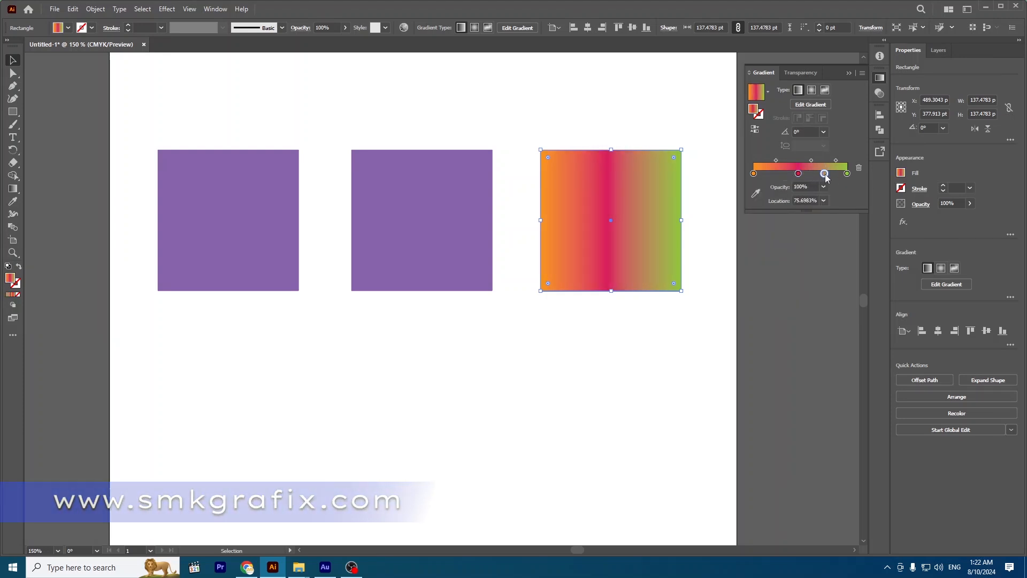
pyautogui.doubleClick(824, 174)
pyautogui.click(814, 206)
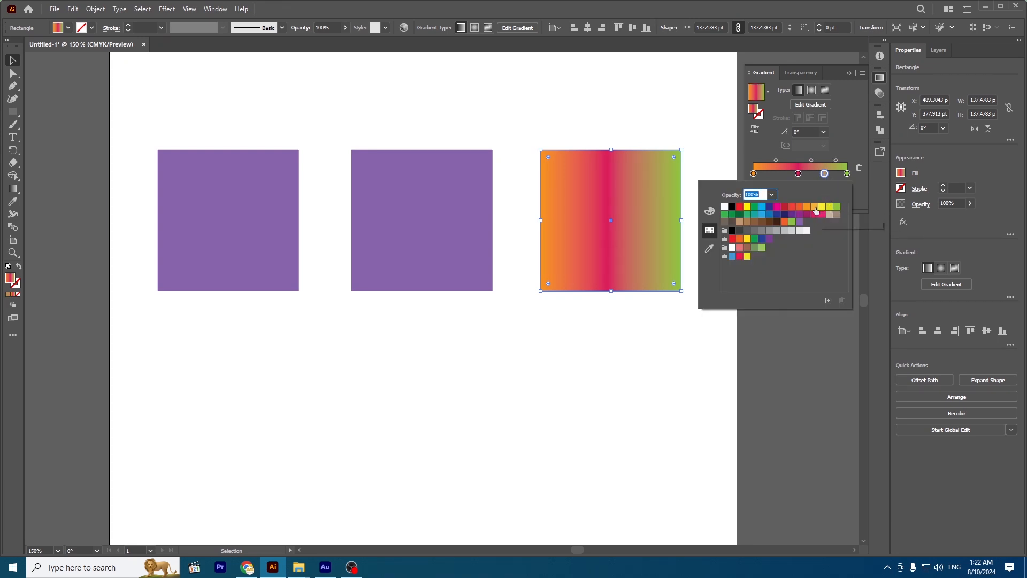
# Add a dark blue color stop at about 23% of the gradient and remove it again.
pyautogui.click(775, 175)
pyautogui.click(775, 175)
pyautogui.doubleClick(776, 174)
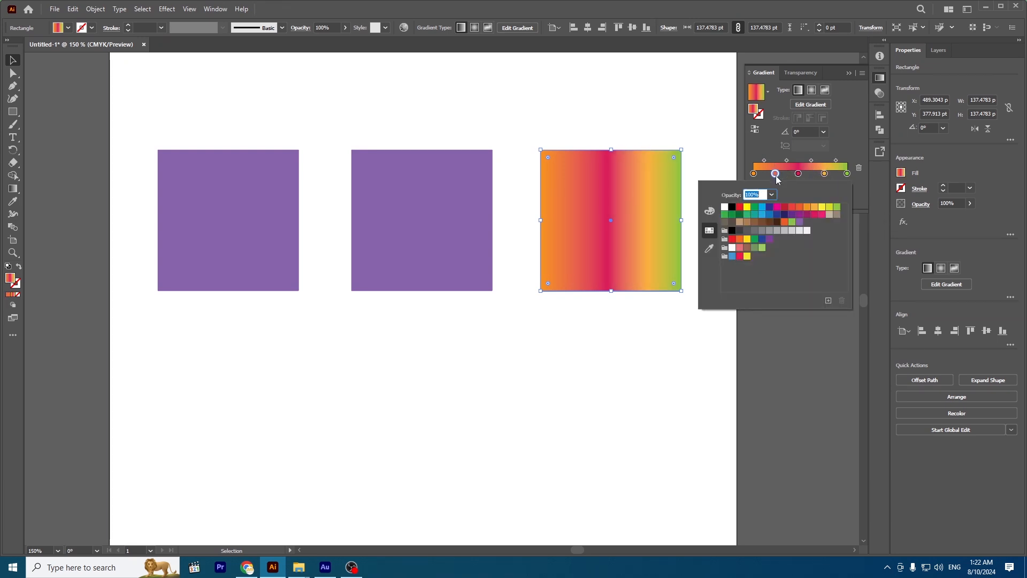
pyautogui.click(784, 214)
pyautogui.click(841, 151)
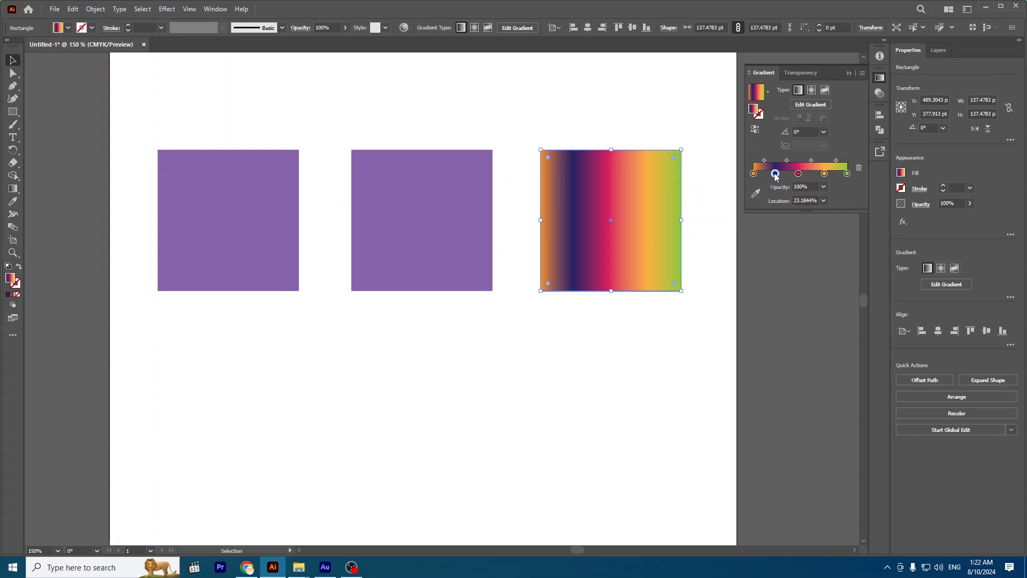
pyautogui.moveTo(776, 173); pyautogui.dragTo(776, 203)
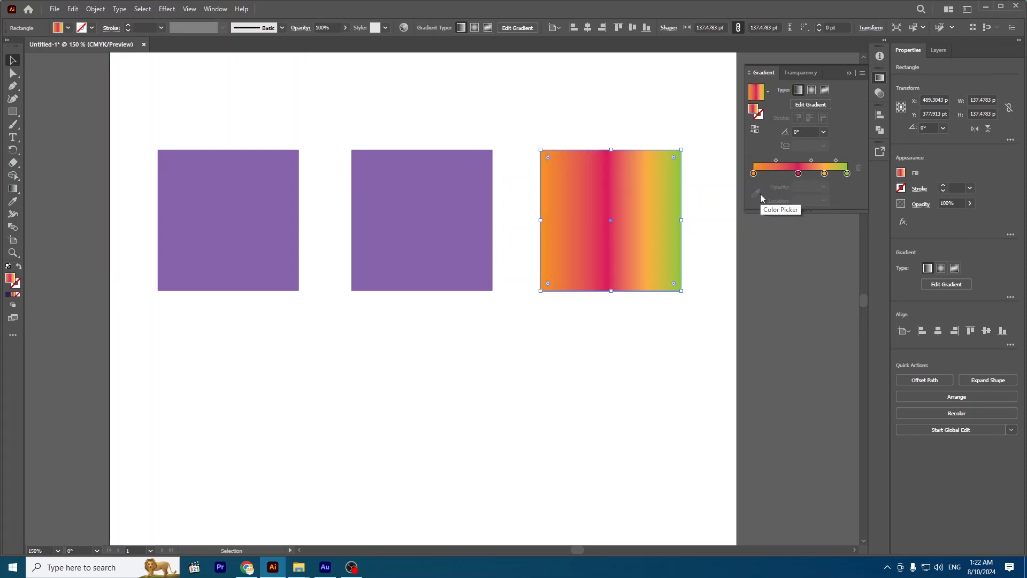
# Shift the crimson stop to about 42% and recolor the light orange stop with the purple sampled from the middle square.
pyautogui.click(798, 173)
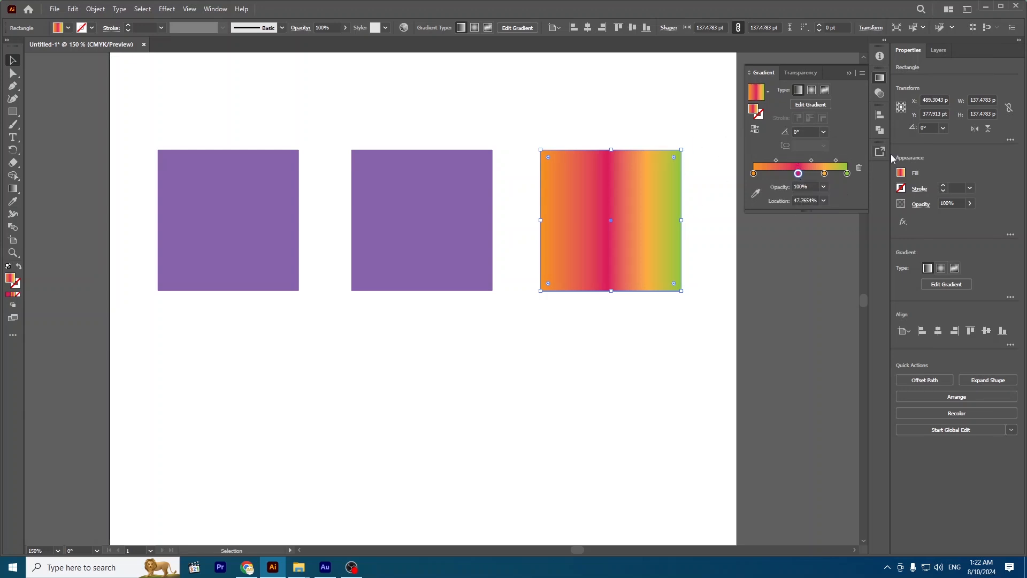
pyautogui.moveTo(798, 173); pyautogui.dragTo(793, 173)
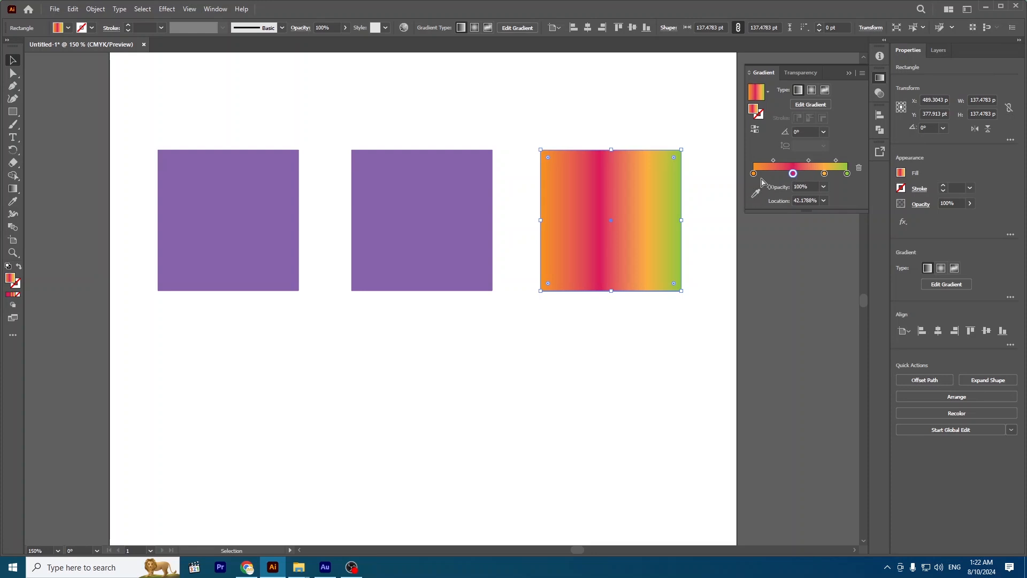
pyautogui.click(824, 173)
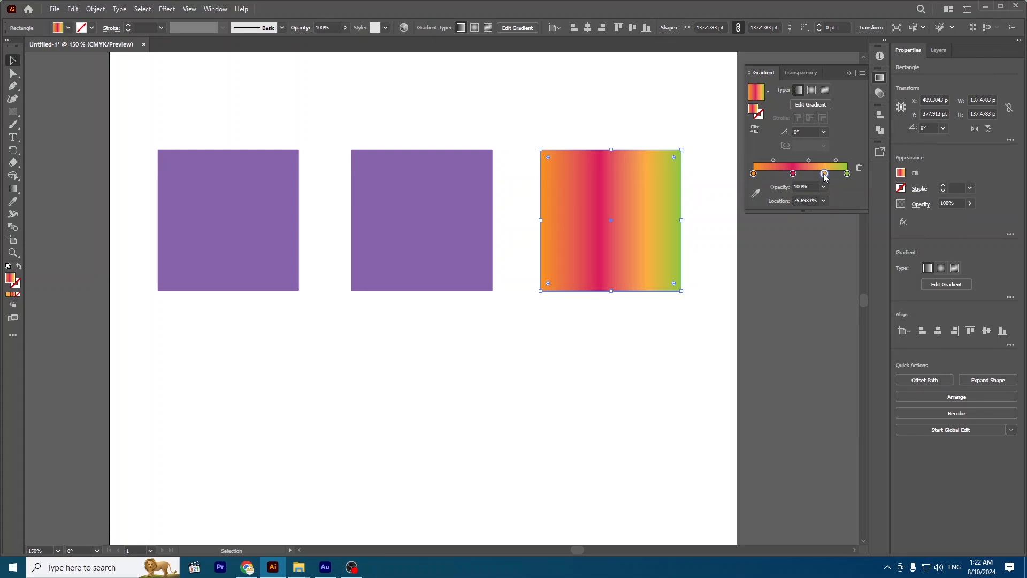
pyautogui.click(755, 193)
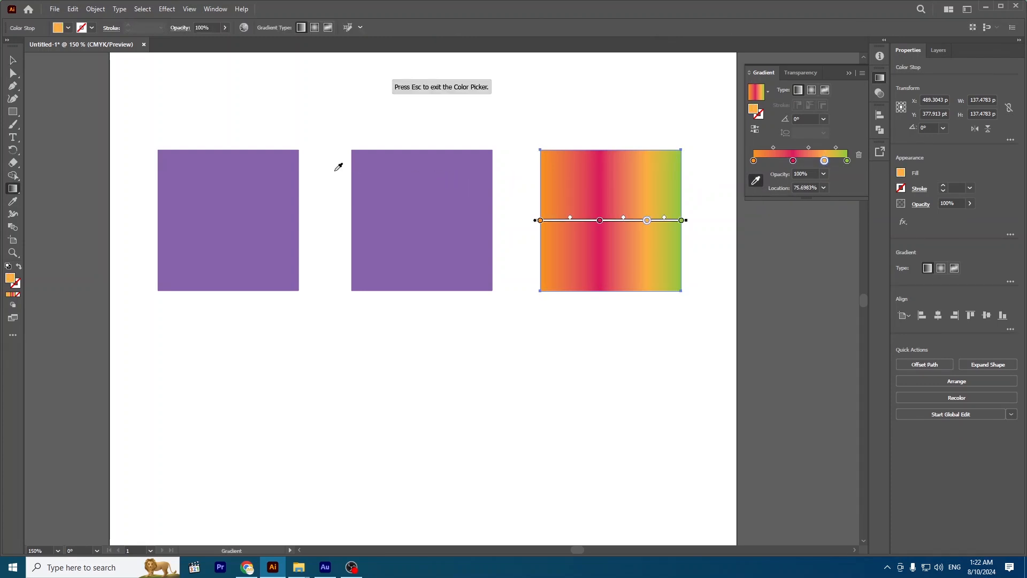
pyautogui.click(398, 174)
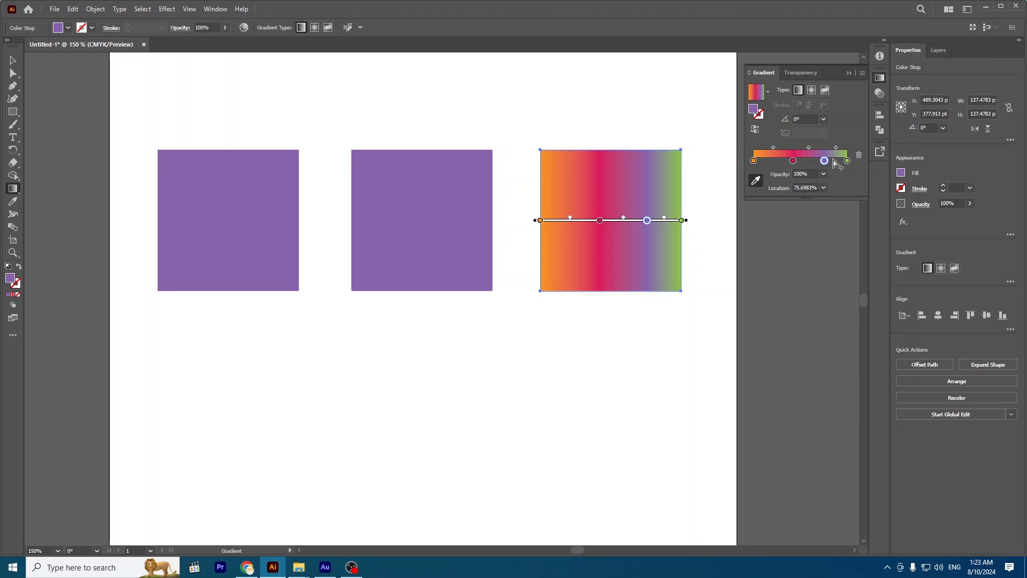
# Try 0% opacity on the gradient's orange start stop and restore it to 100%.
pyautogui.click(753, 161)
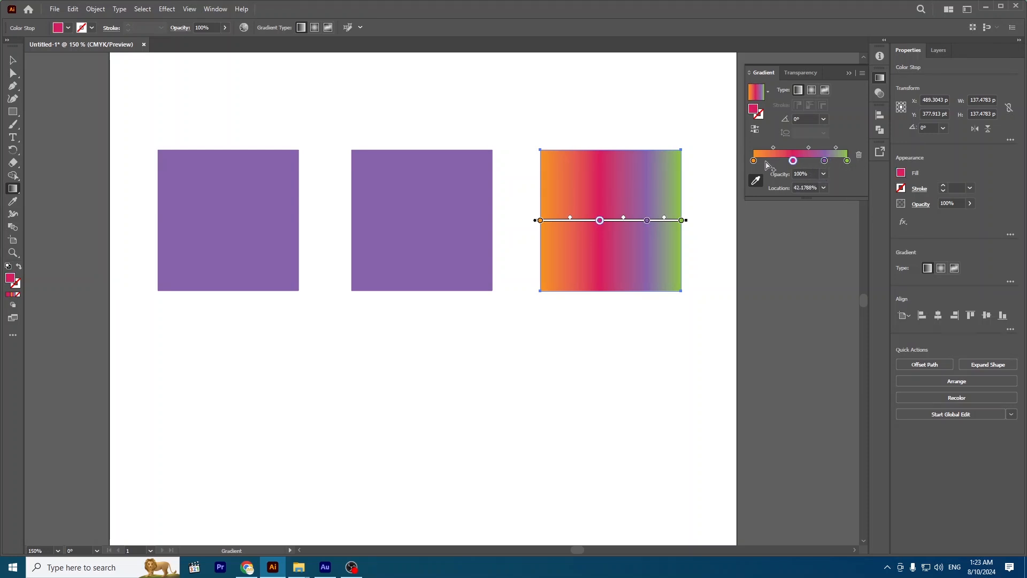
pyautogui.click(823, 174)
pyautogui.click(837, 193)
pyautogui.click(823, 175)
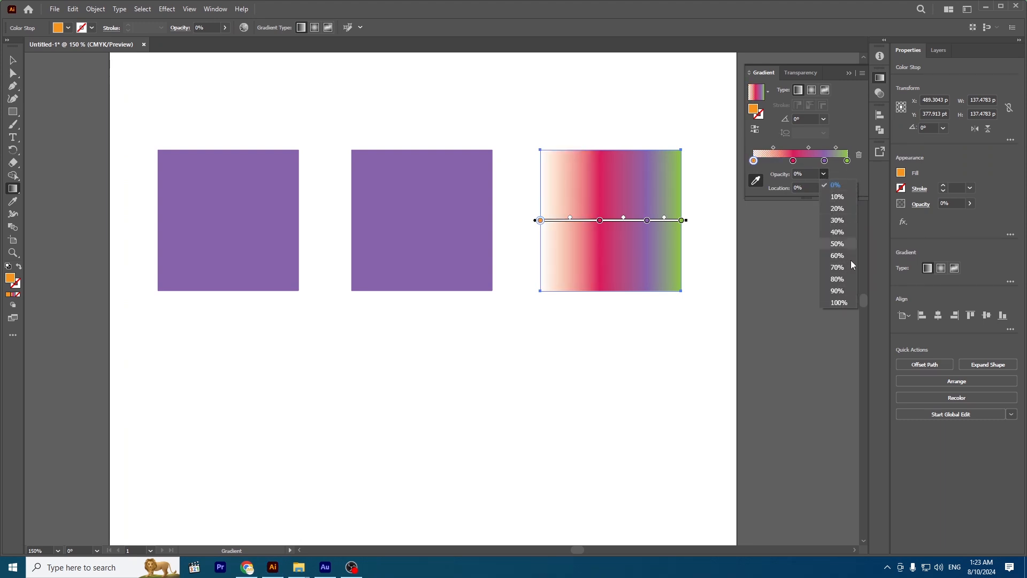
pyautogui.click(839, 303)
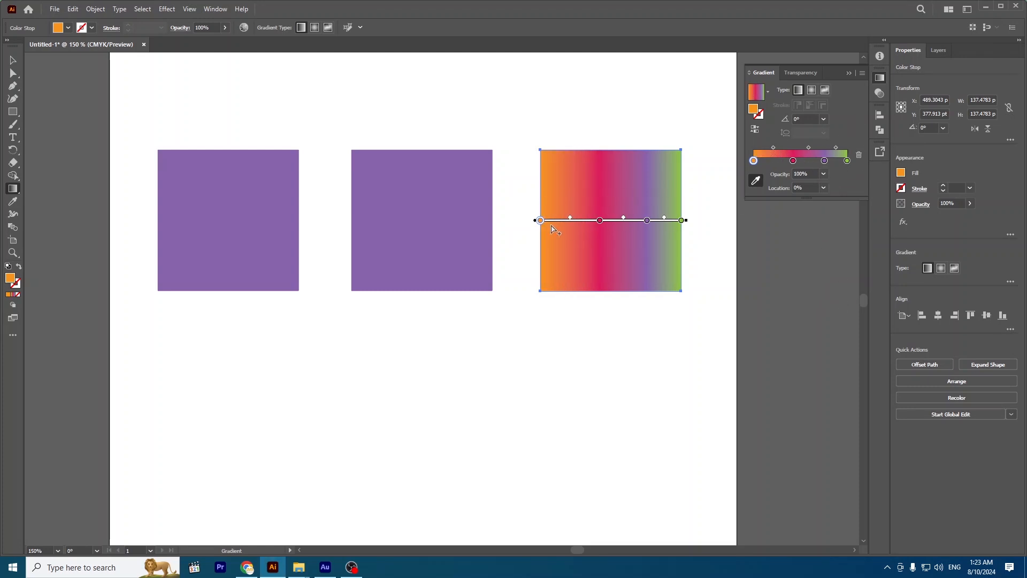
# Try gradient angles of 150° and 90° on the rightmost square and settle on 45°.
pyautogui.click(822, 119)
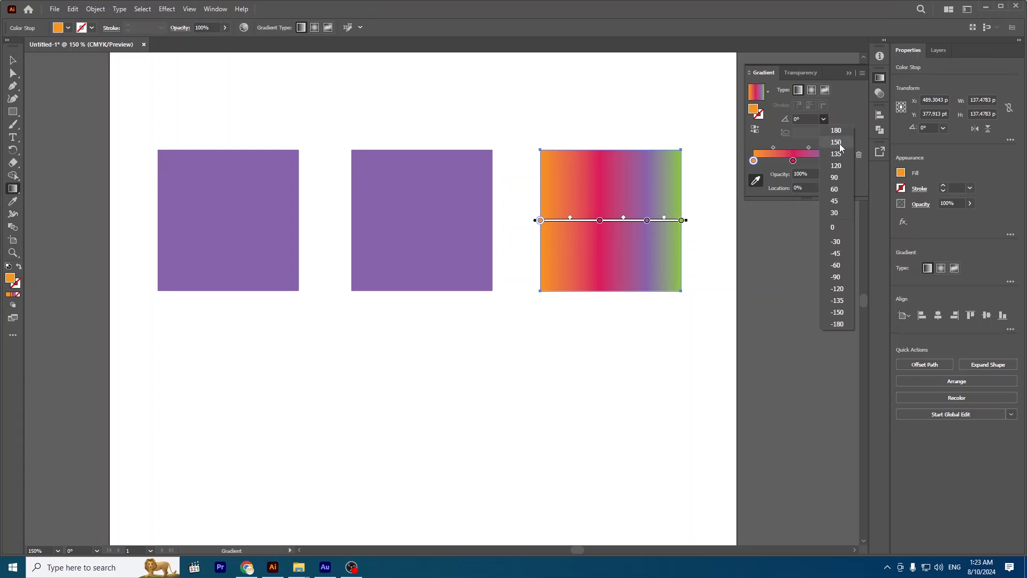
pyautogui.click(837, 141)
pyautogui.click(823, 119)
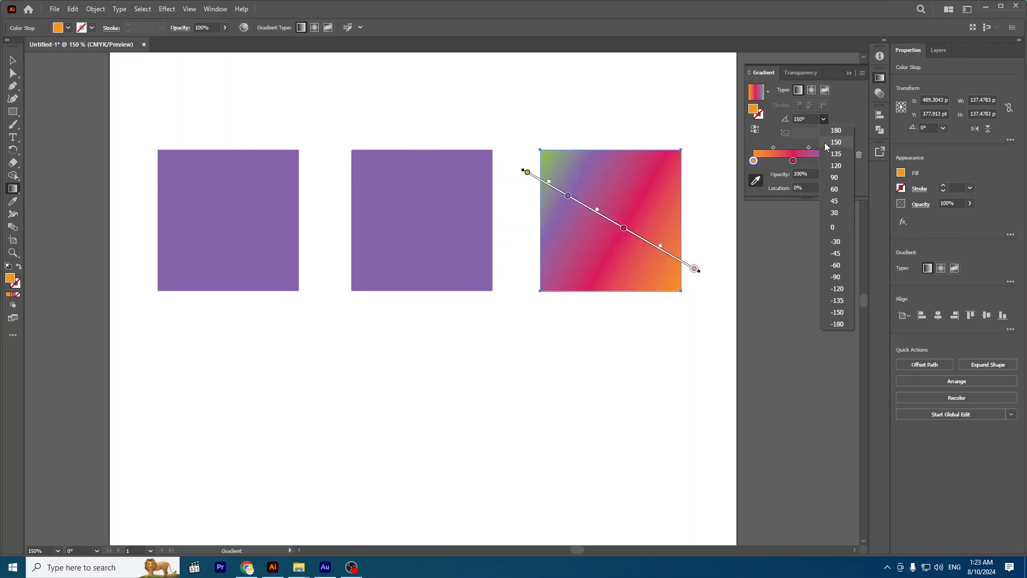
pyautogui.click(833, 177)
pyautogui.click(824, 120)
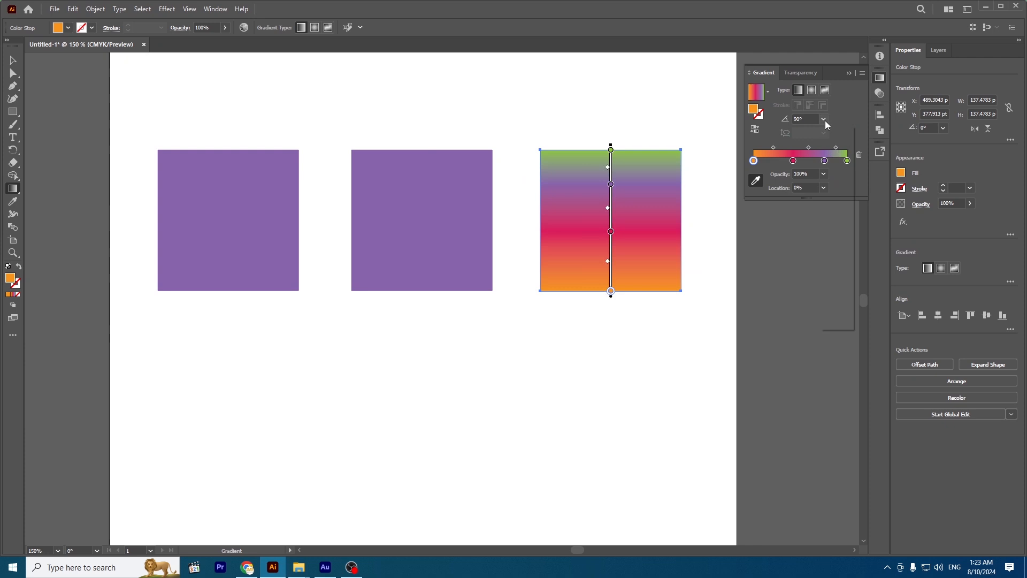
pyautogui.click(833, 189)
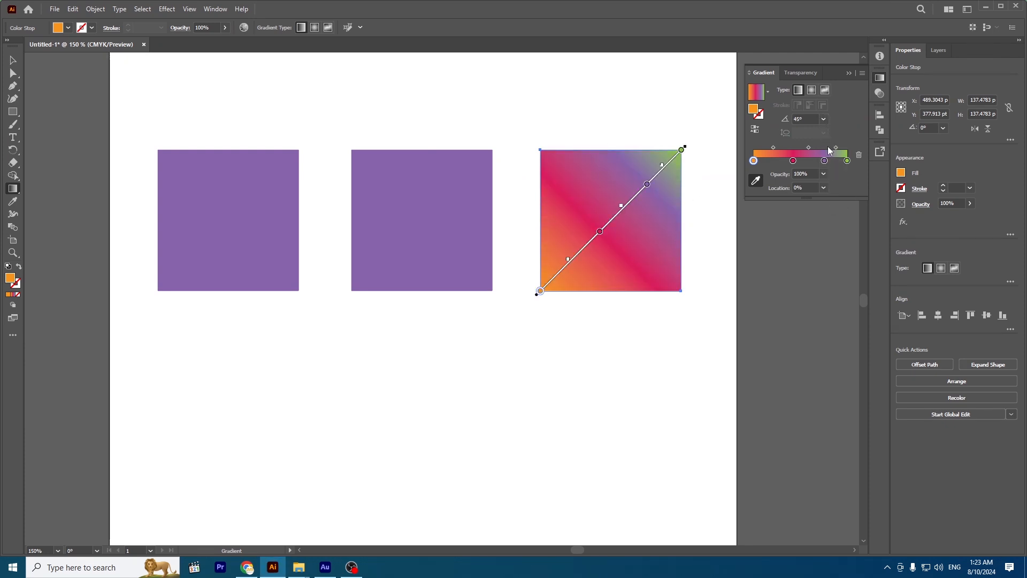
# Try the orange stop at locations such as 60%, 100% and 0% along the gradient and settle on 10%.
pyautogui.click(824, 189)
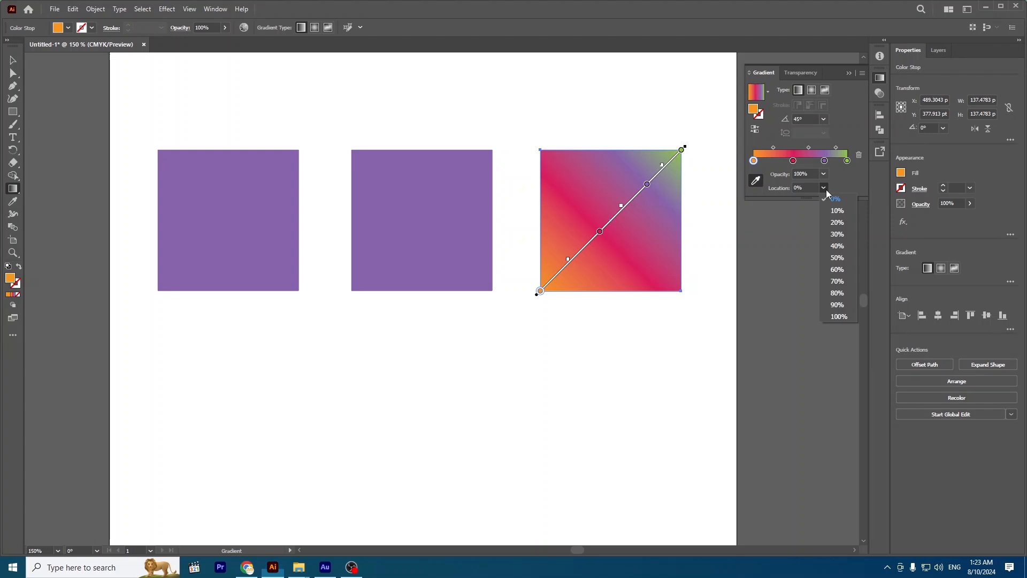
pyautogui.click(844, 279)
pyautogui.click(824, 188)
pyautogui.click(838, 209)
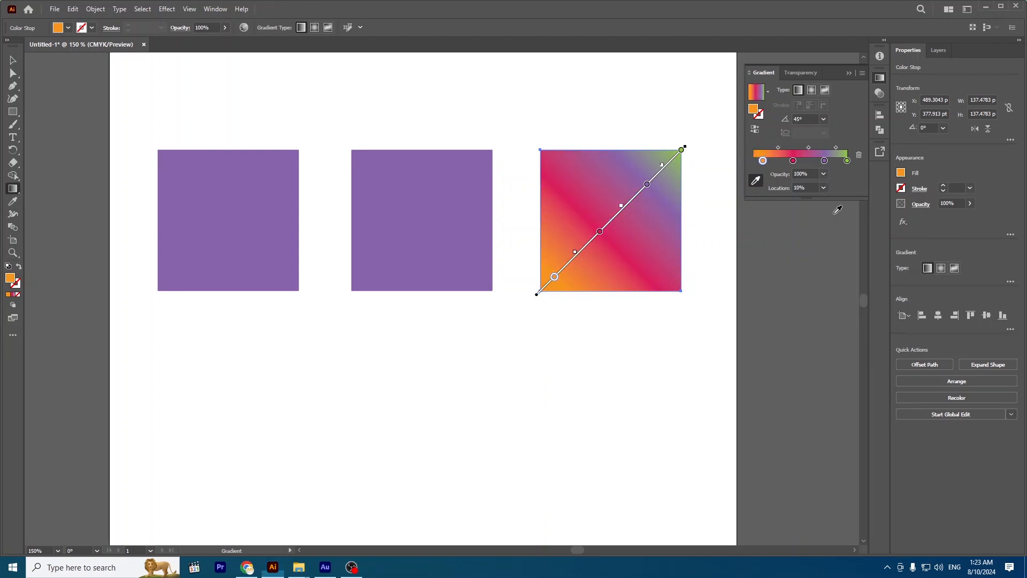
pyautogui.click(824, 189)
pyautogui.click(838, 269)
pyautogui.click(824, 188)
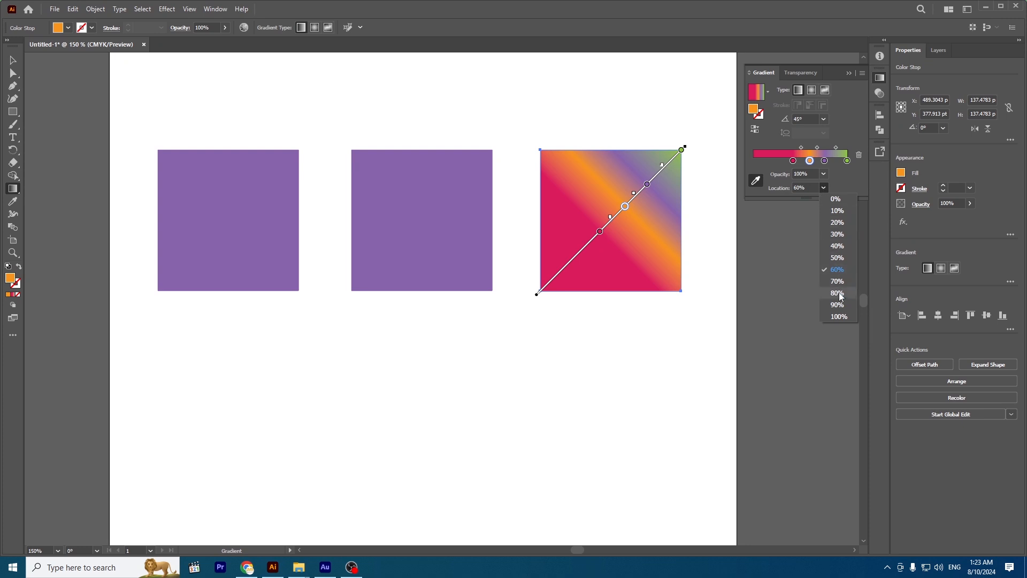
pyautogui.click(838, 316)
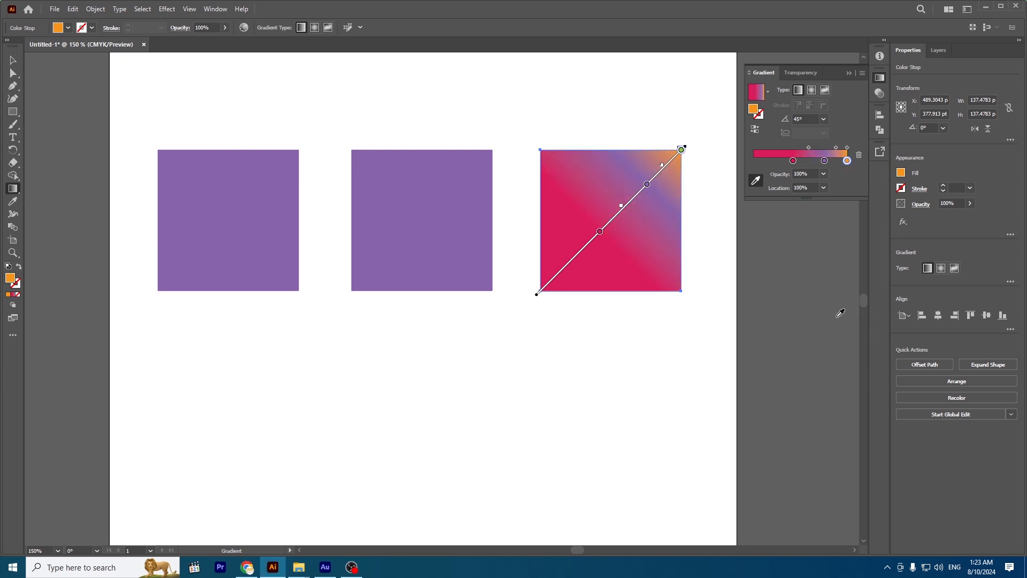
pyautogui.click(824, 188)
pyautogui.click(838, 198)
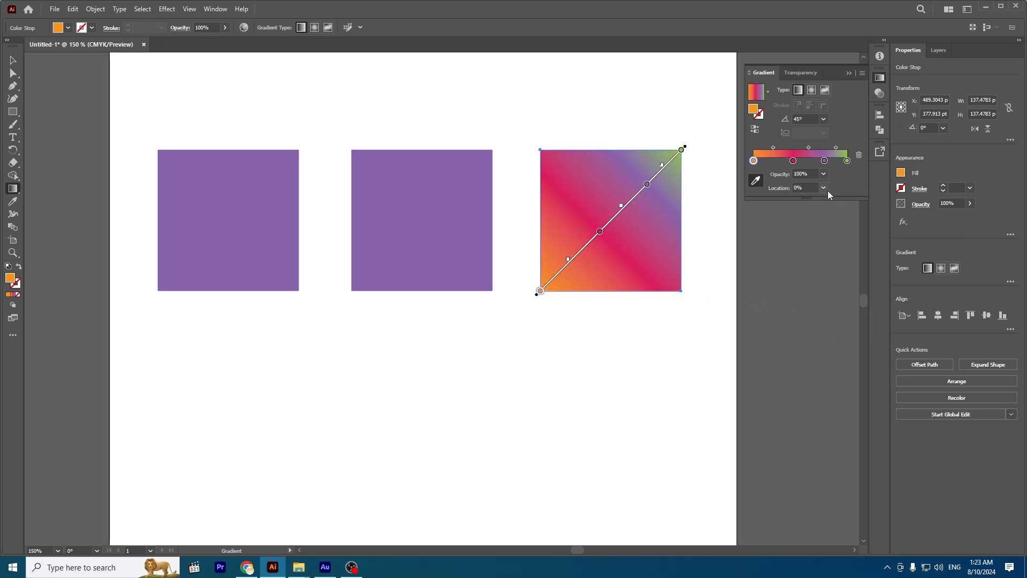
pyautogui.click(824, 188)
pyautogui.click(846, 210)
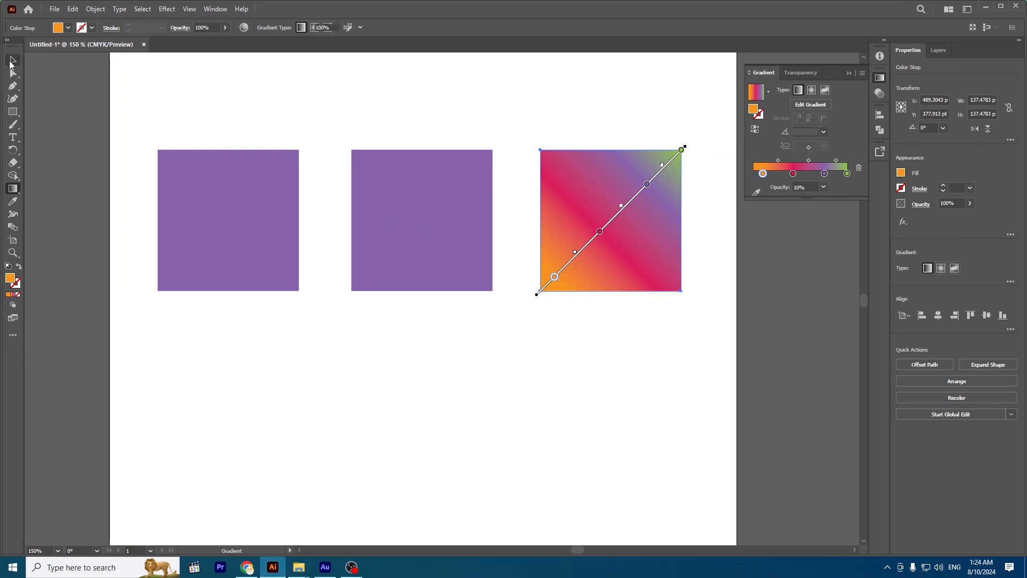
# Select the middle square and apply the current multicolor gradient to it with the Gradient tool.
pyautogui.click(13, 60)
pyautogui.click(426, 229)
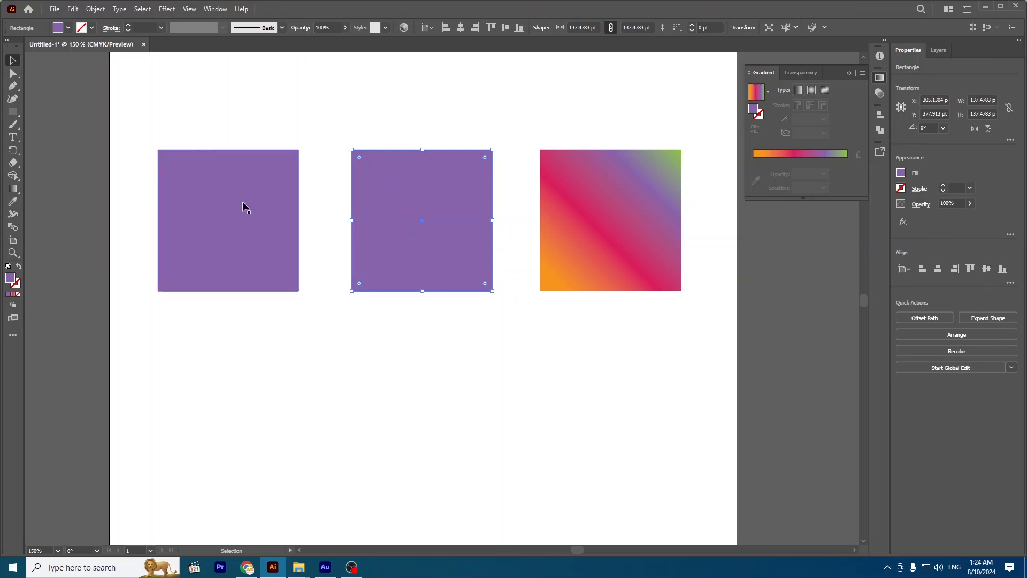
pyautogui.click(13, 189)
pyautogui.click(452, 225)
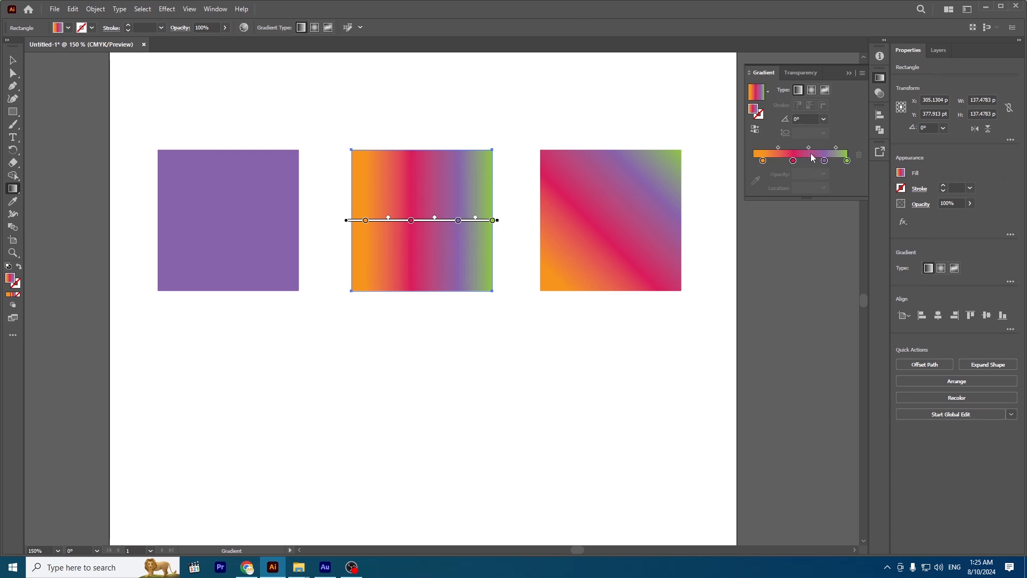
# Reduce the middle square's gradient to crimson at 0% and purple at 100%, and change its type to radial.
pyautogui.moveTo(847, 161); pyautogui.dragTo(752, 160)
pyautogui.moveTo(824, 160); pyautogui.dragTo(868, 159)
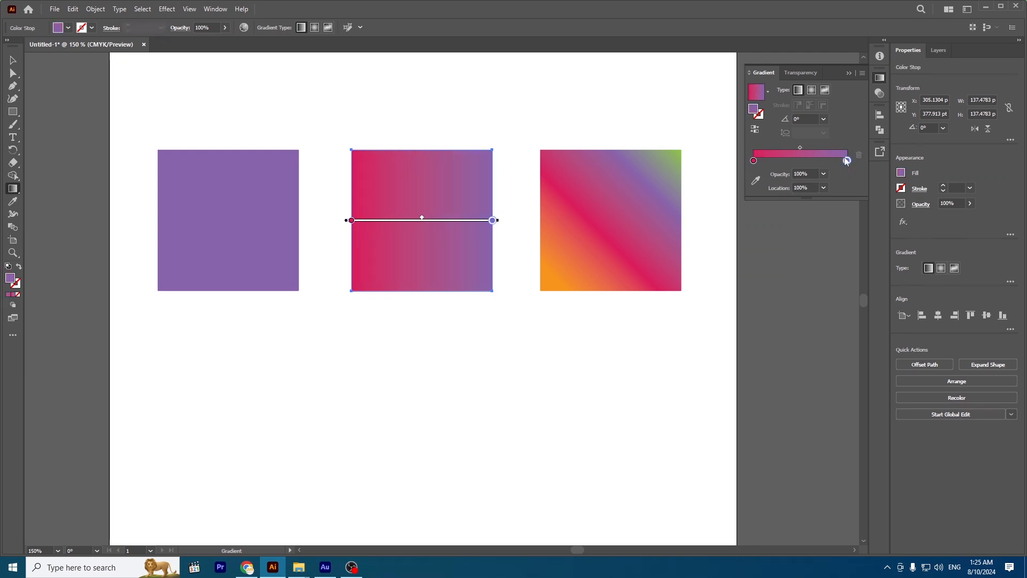
pyautogui.click(811, 91)
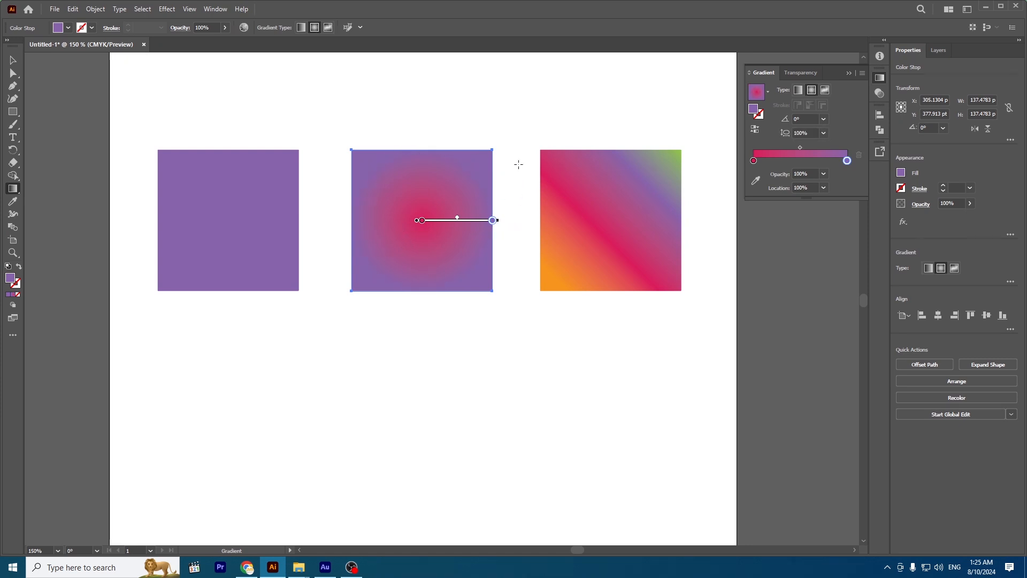
# Adjust the middle square's radial gradient freehand, shortening its radius slightly and bringing its aspect ratio to about 96%.
pyautogui.moveTo(422, 150)
pyautogui.mouseDown()
pyautogui.moveTo(422, 132)
pyautogui.moveTo(422, 184)
pyautogui.moveTo(434, 160)
pyautogui.moveTo(436, 64)
pyautogui.moveTo(429, 183)
pyautogui.moveTo(430, 152)
pyautogui.mouseUp()
pyautogui.moveTo(352, 221)
pyautogui.mouseDown()
pyautogui.moveTo(377, 217)
pyautogui.moveTo(347, 221)
pyautogui.mouseUp()
pyautogui.moveTo(487, 219)
pyautogui.mouseDown()
pyautogui.moveTo(451, 220)
pyautogui.moveTo(503, 220)
pyautogui.moveTo(441, 220)
pyautogui.moveTo(514, 218)
pyautogui.mouseUp()
pyautogui.moveTo(823, 163); pyautogui.dragTo(882, 157)
pyautogui.moveTo(752, 161); pyautogui.dragTo(704, 162)
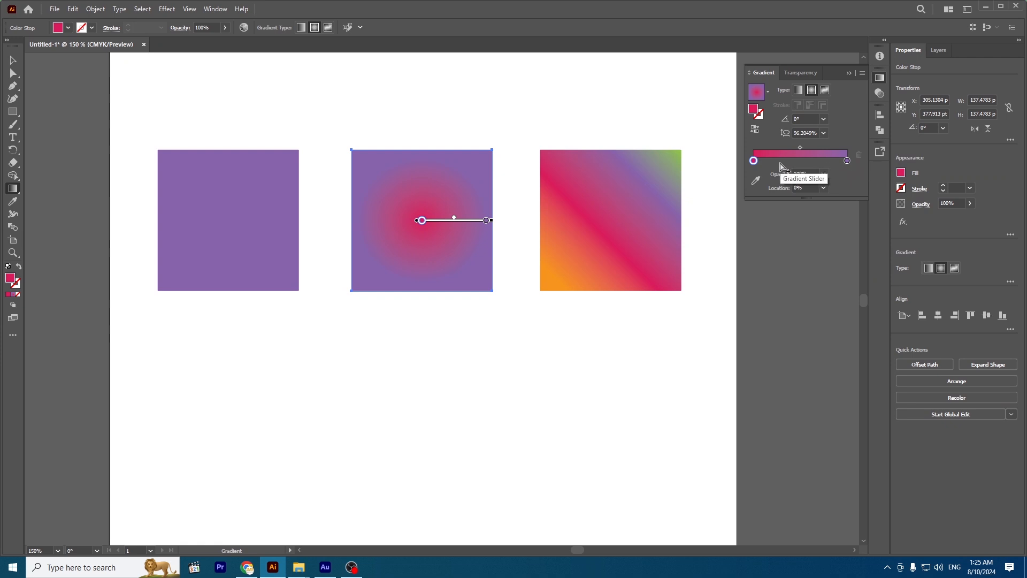
# Try an aspect ratio of 50% on the middle square's radial gradient and return it to 100%.
pyautogui.click(823, 133)
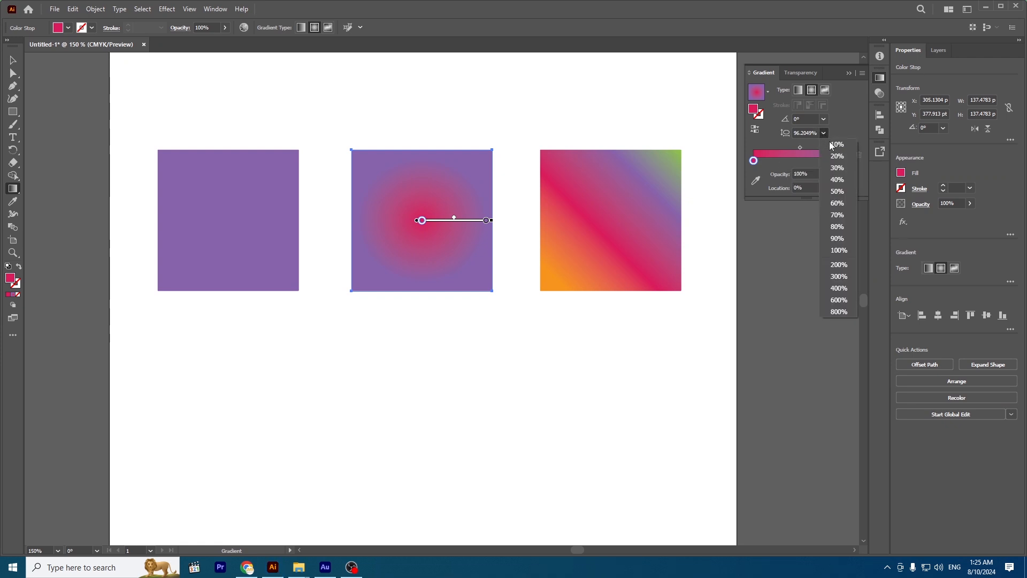
pyautogui.click(837, 191)
pyautogui.click(823, 132)
pyautogui.press('Escape')
pyautogui.hotkey('ctrl', 'z')
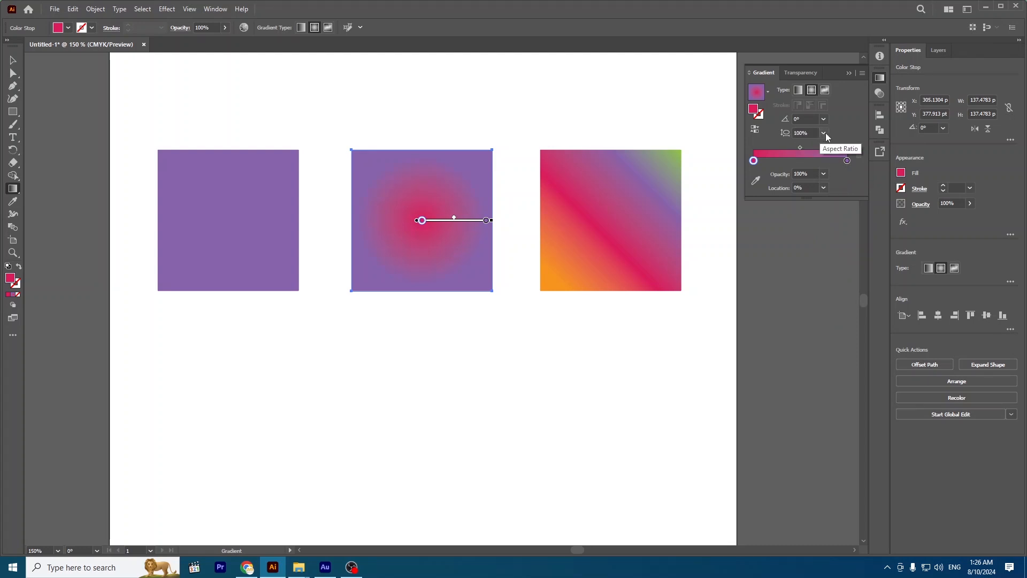
# Set the middle square's radial gradient to an angle of 120° and an aspect ratio of 50%.
pyautogui.click(824, 119)
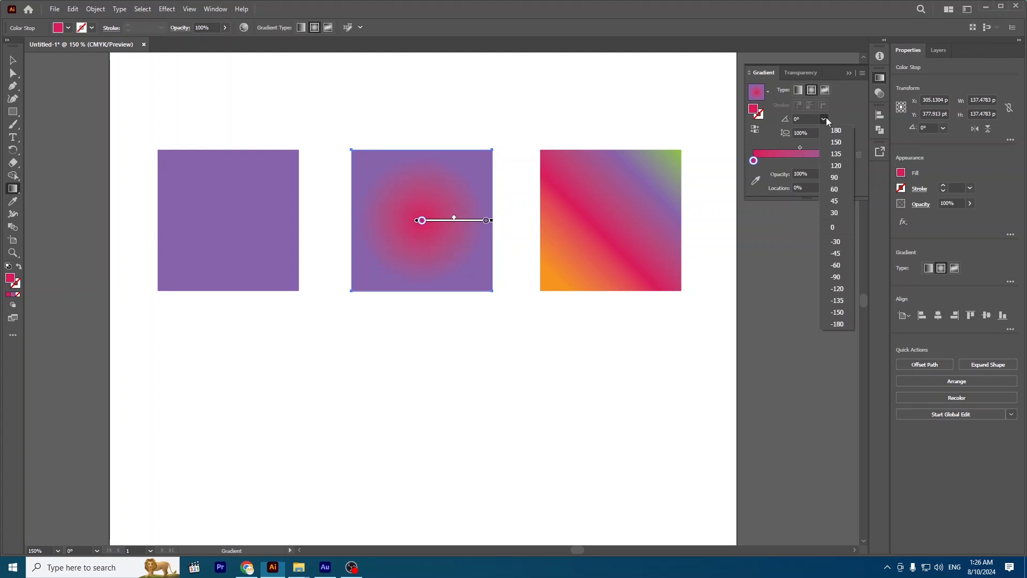
pyautogui.click(842, 167)
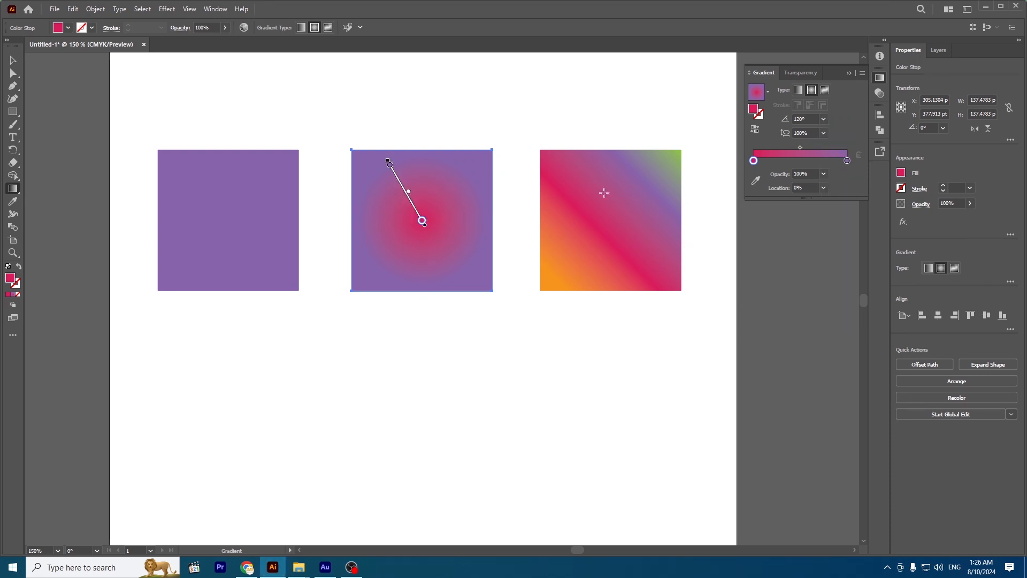
pyautogui.click(824, 133)
pyautogui.click(834, 193)
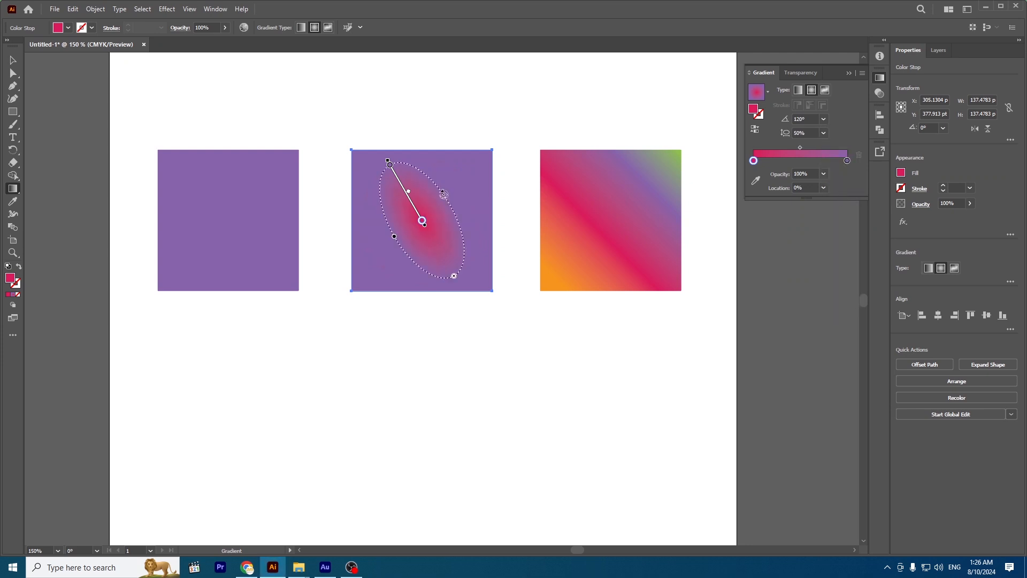
# Enlarge the middle square's elliptical gradient and rotate it freehand to an angle of about 40°.
pyautogui.click(390, 164)
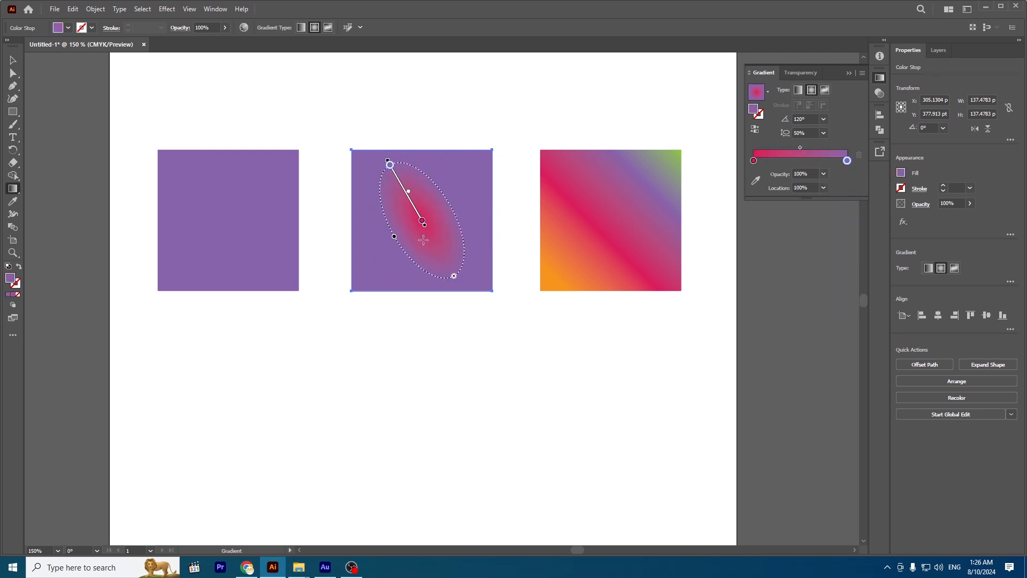
pyautogui.moveTo(454, 276); pyautogui.dragTo(456, 299)
pyautogui.moveTo(378, 140)
pyautogui.mouseDown()
pyautogui.moveTo(314, 174)
pyautogui.moveTo(323, 298)
pyautogui.moveTo(531, 314)
pyautogui.moveTo(535, 129)
pyautogui.mouseUp()
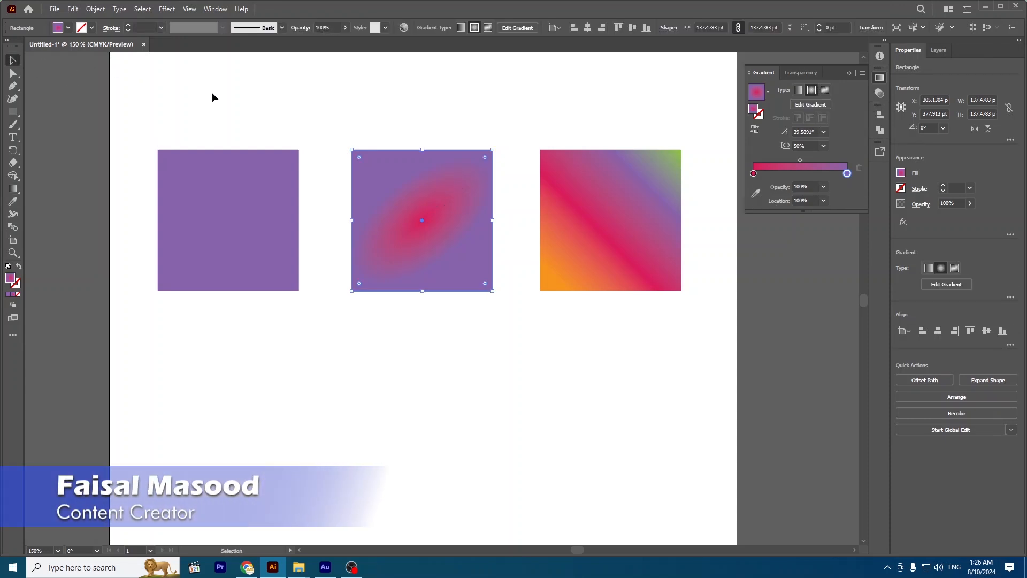
# Apply a freeform gradient in Points mode to the leftmost square and color its upper-right point light green.
pyautogui.click(258, 216)
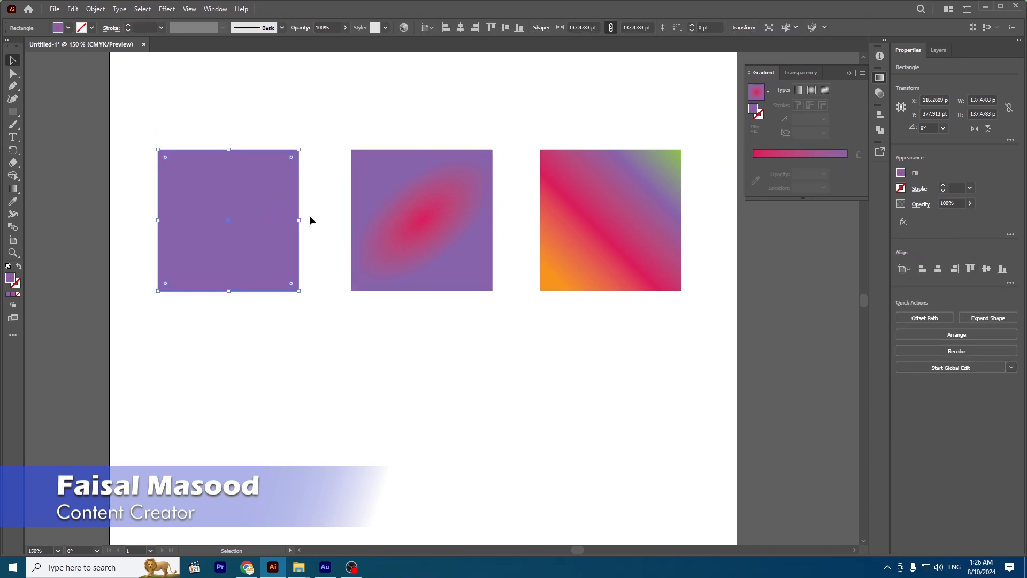
pyautogui.click(827, 95)
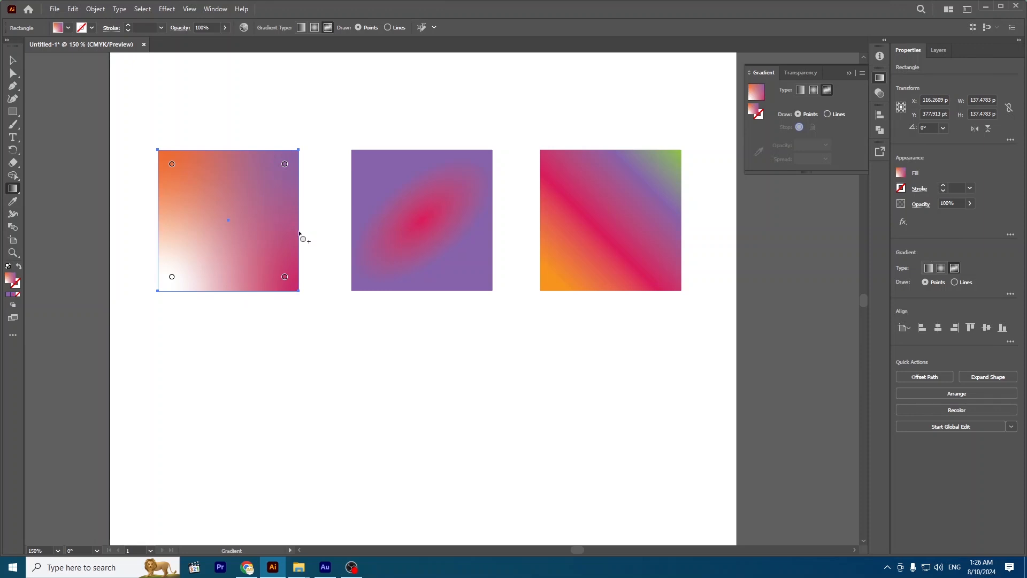
pyautogui.click(285, 165)
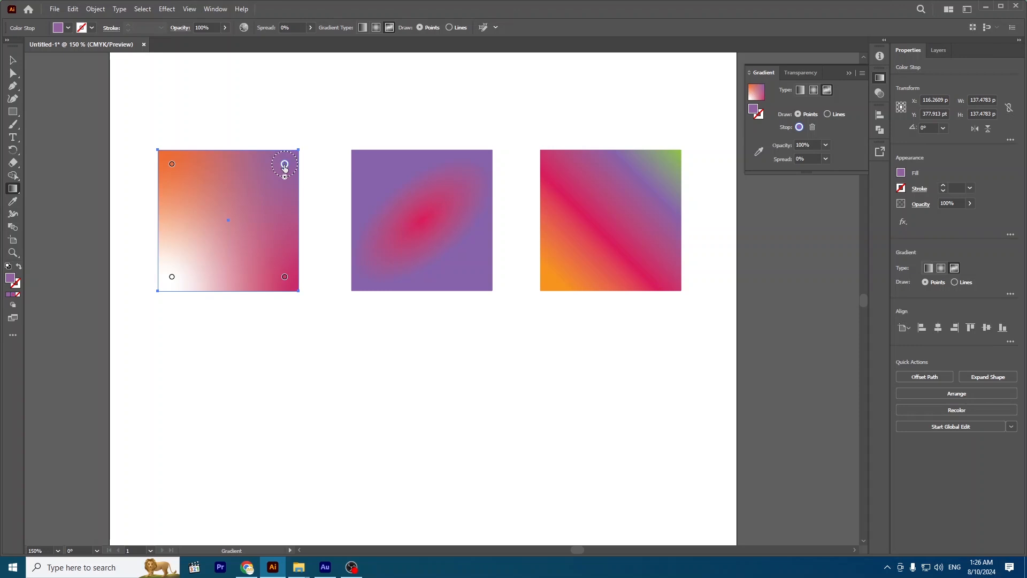
pyautogui.doubleClick(284, 165)
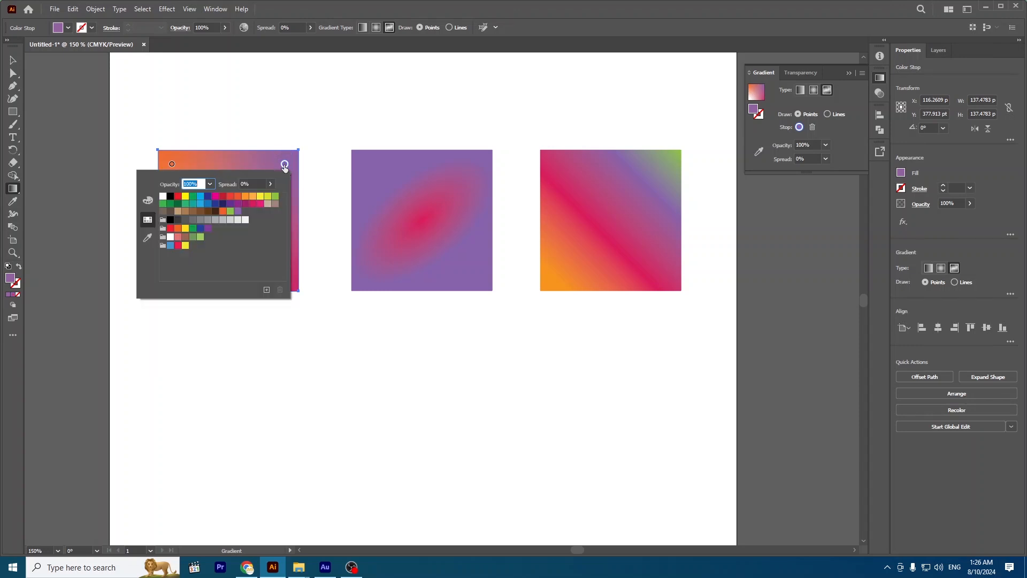
pyautogui.click(275, 198)
pyautogui.click(314, 159)
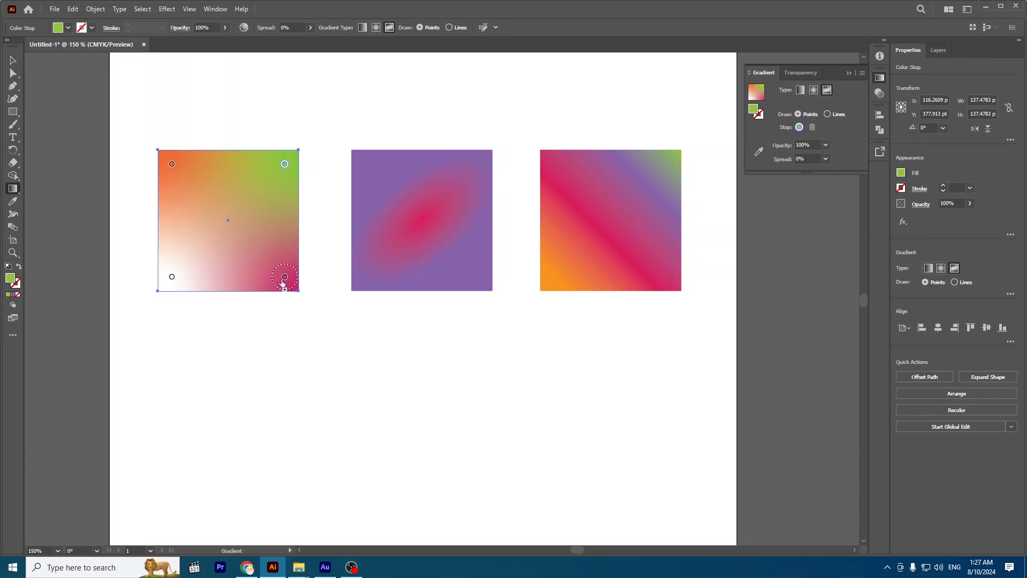
# Recolor the leftmost square's other corner points: pink at lower right, yellow at lower left and dark purple at upper left.
pyautogui.doubleClick(284, 277)
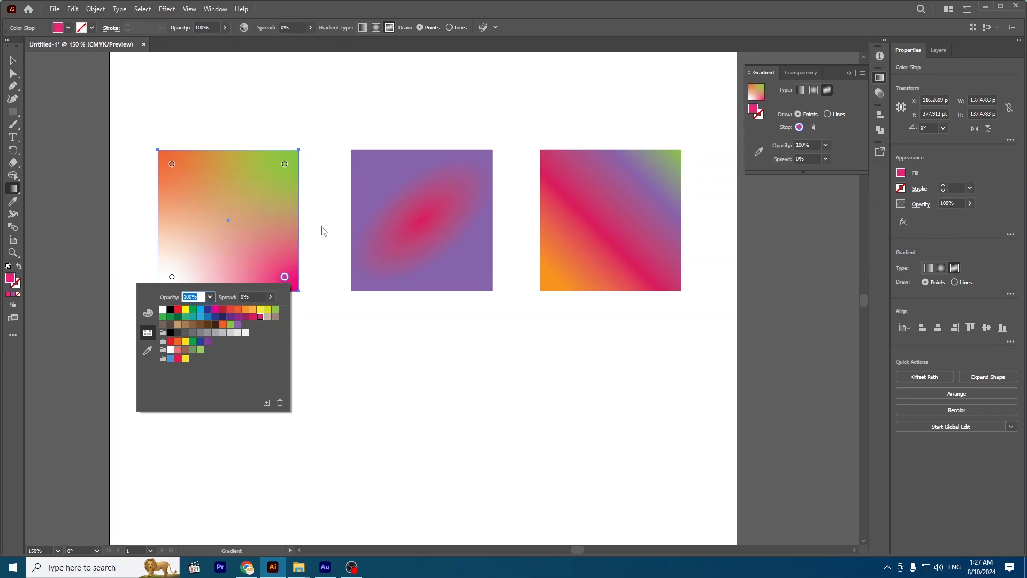
pyautogui.click(172, 277)
pyautogui.doubleClick(171, 276)
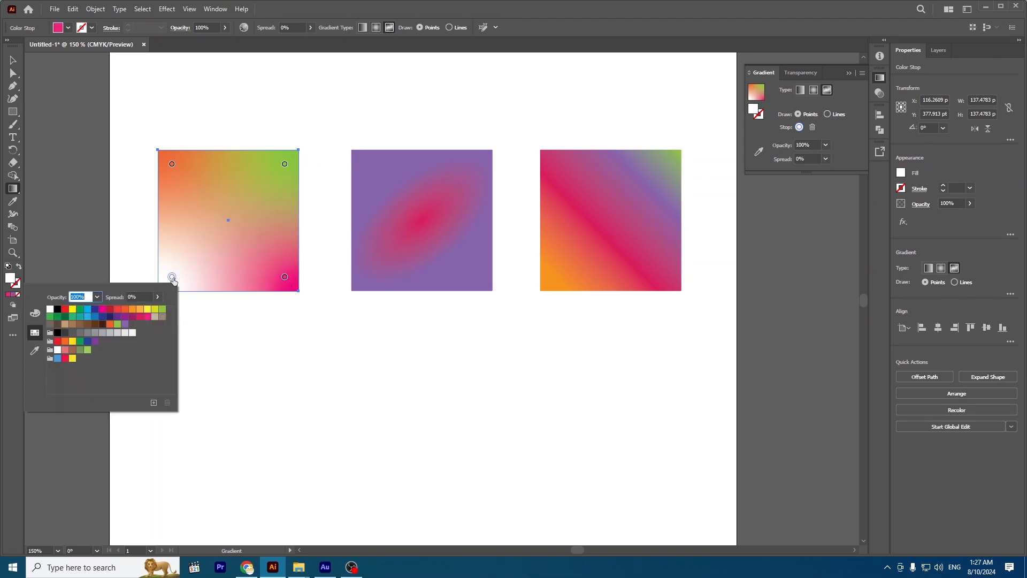
pyautogui.click(154, 309)
pyautogui.click(172, 164)
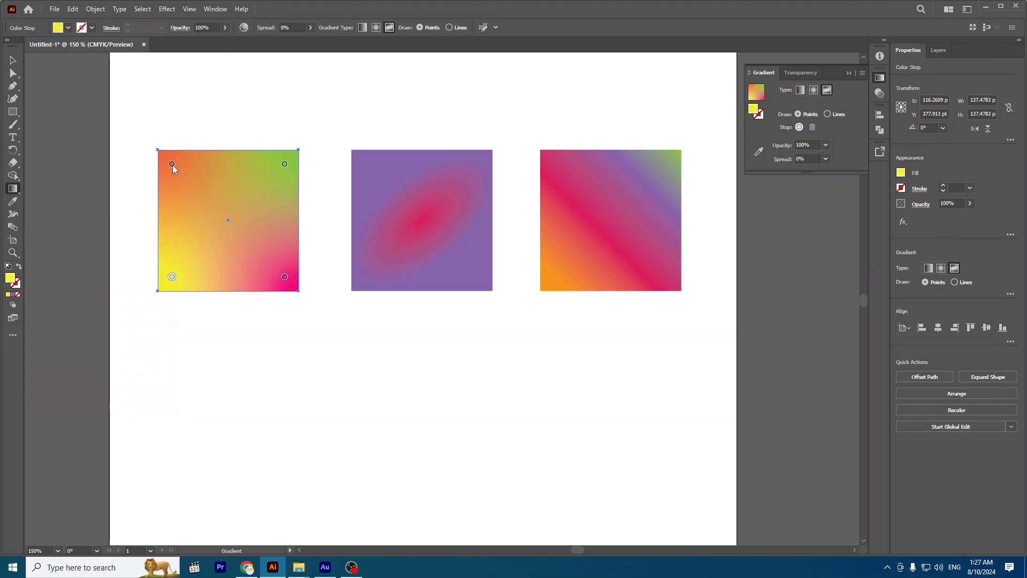
pyautogui.doubleClick(172, 163)
pyautogui.click(118, 204)
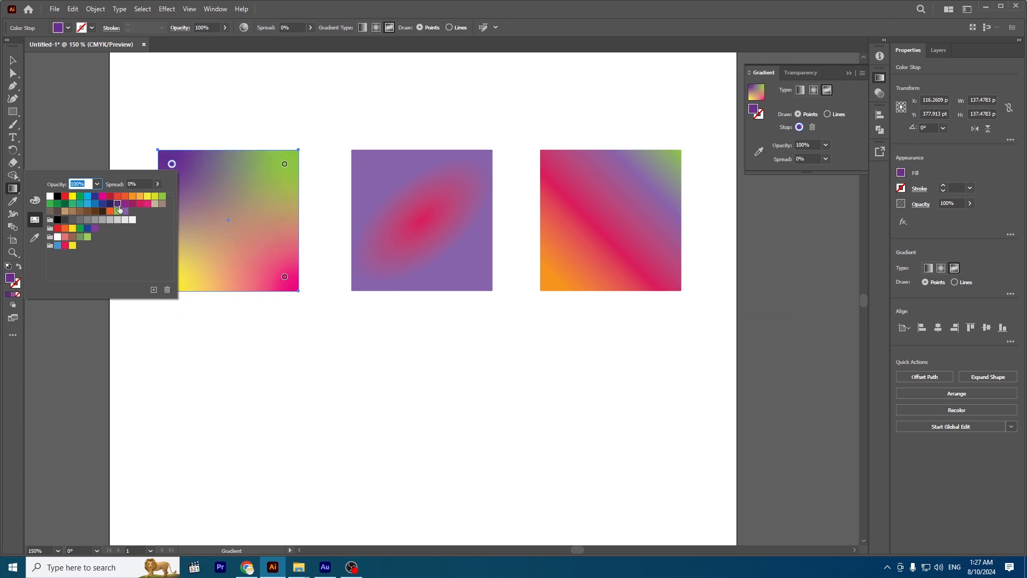
pyautogui.click(260, 222)
# Add a color point in the upper-right part of the leftmost square with a 56% spread and a dark blue color.
pyautogui.click(252, 193)
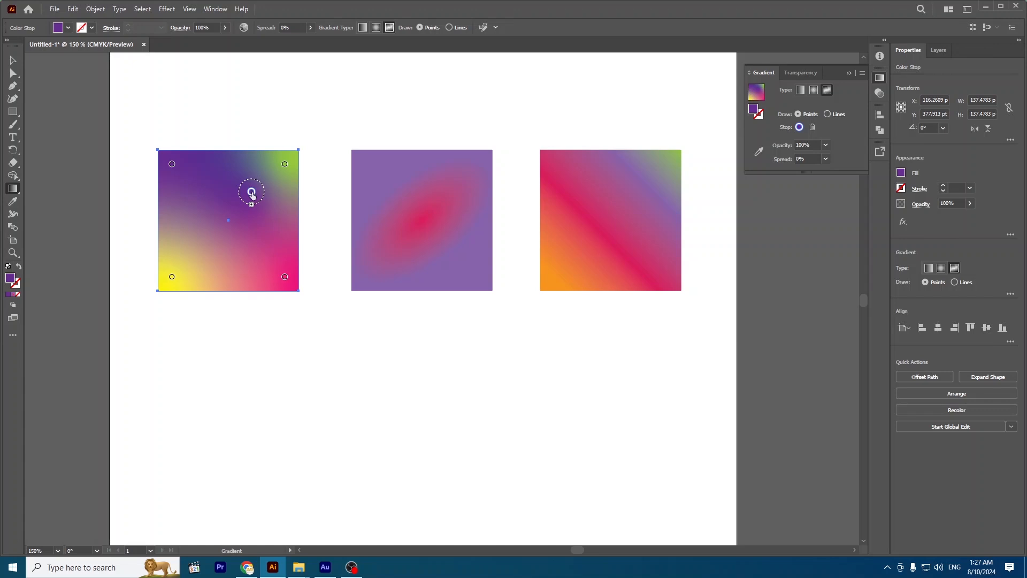
pyautogui.moveTo(251, 205); pyautogui.dragTo(273, 222)
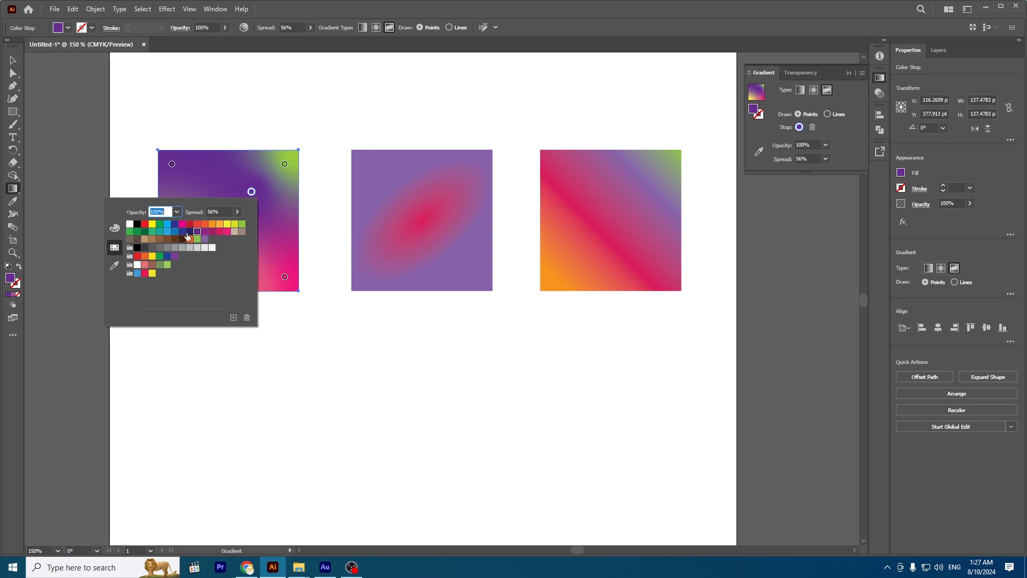
pyautogui.click(182, 231)
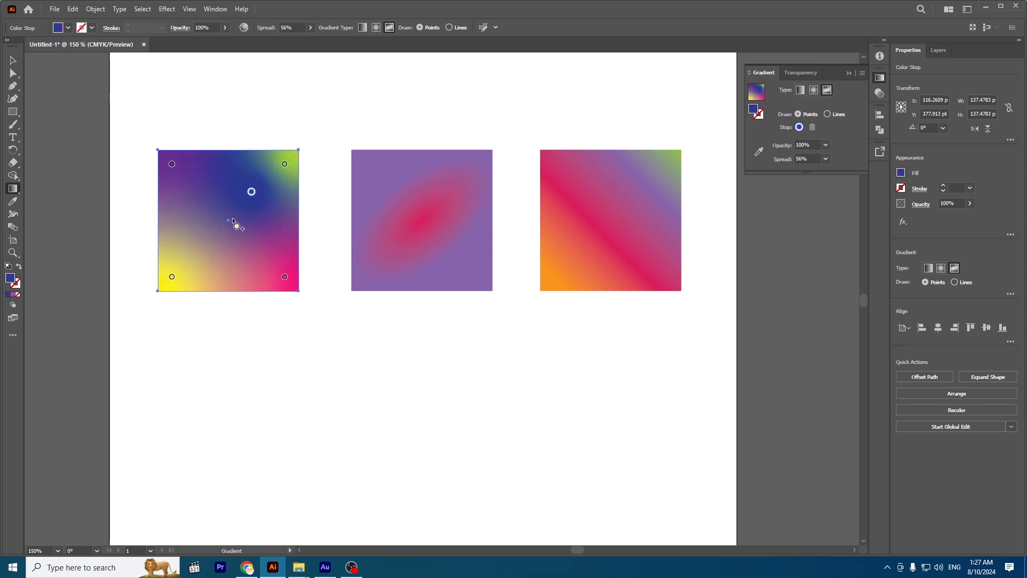
# Add and delete a color point in the square's lower-left area, and move the dark blue point slightly downward.
pyautogui.click(201, 235)
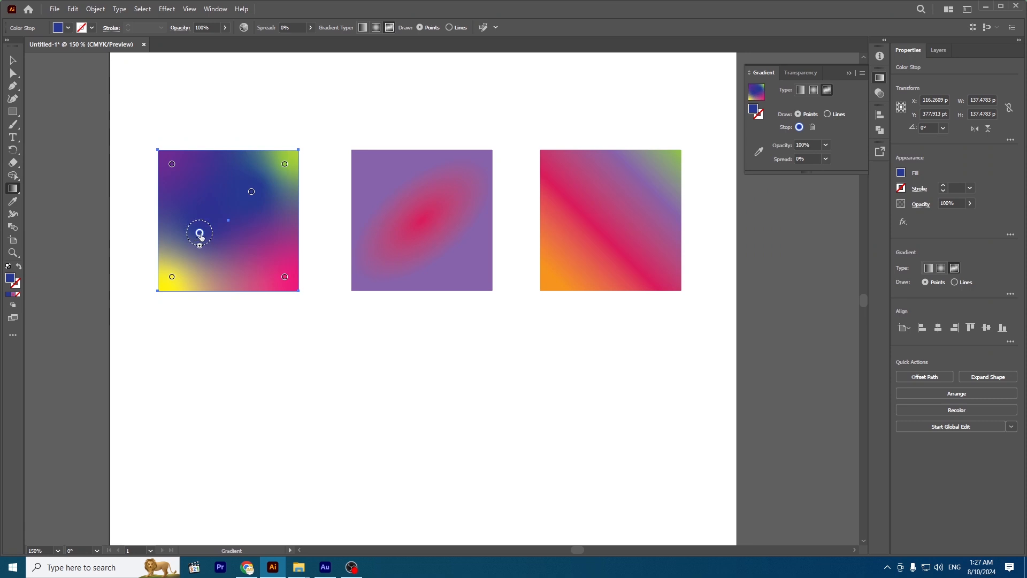
pyautogui.press('Delete')
pyautogui.moveTo(252, 191)
pyautogui.mouseDown()
pyautogui.moveTo(221, 240)
pyautogui.moveTo(256, 206)
pyautogui.mouseUp()
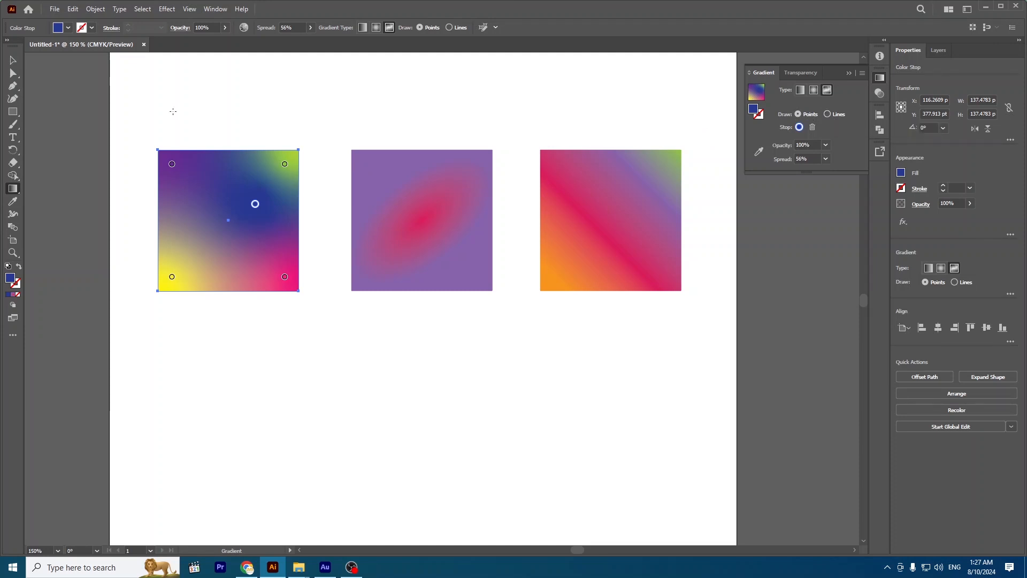
# Draw a rectangle about 479 × 187 pt below the three squares and give it a freeform gradient in Lines mode.
pyautogui.click(13, 112)
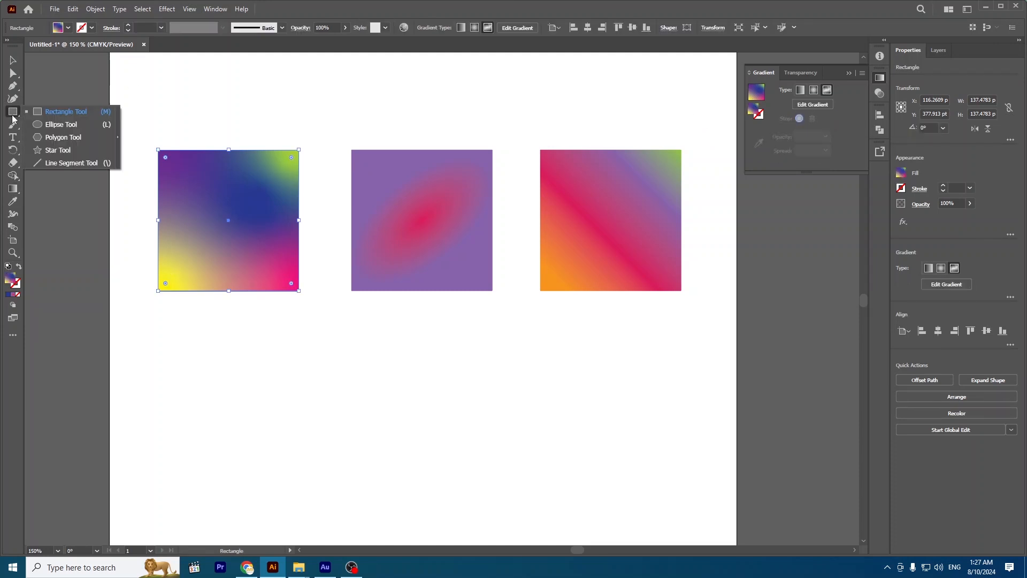
pyautogui.click(62, 113)
pyautogui.moveTo(174, 351); pyautogui.dragTo(666, 491)
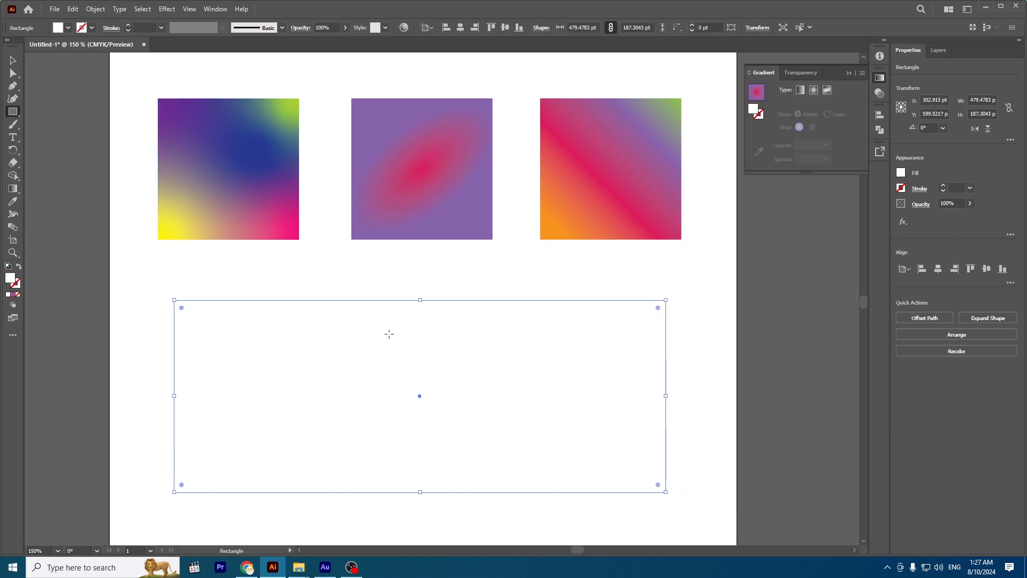
pyautogui.click(827, 89)
pyautogui.click(828, 114)
# Draw a closed, curved gradient line with seven color stops inside the large rectangle.
pyautogui.click(259, 335)
pyautogui.click(370, 336)
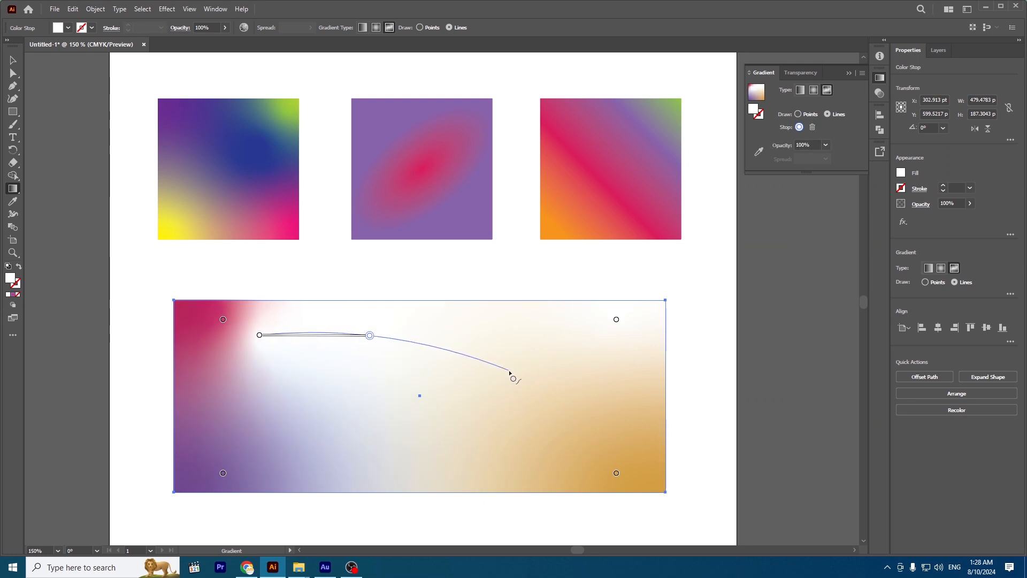
pyautogui.click(509, 370)
pyautogui.click(620, 423)
pyautogui.click(487, 453)
pyautogui.click(337, 450)
pyautogui.click(251, 414)
pyautogui.click(259, 335)
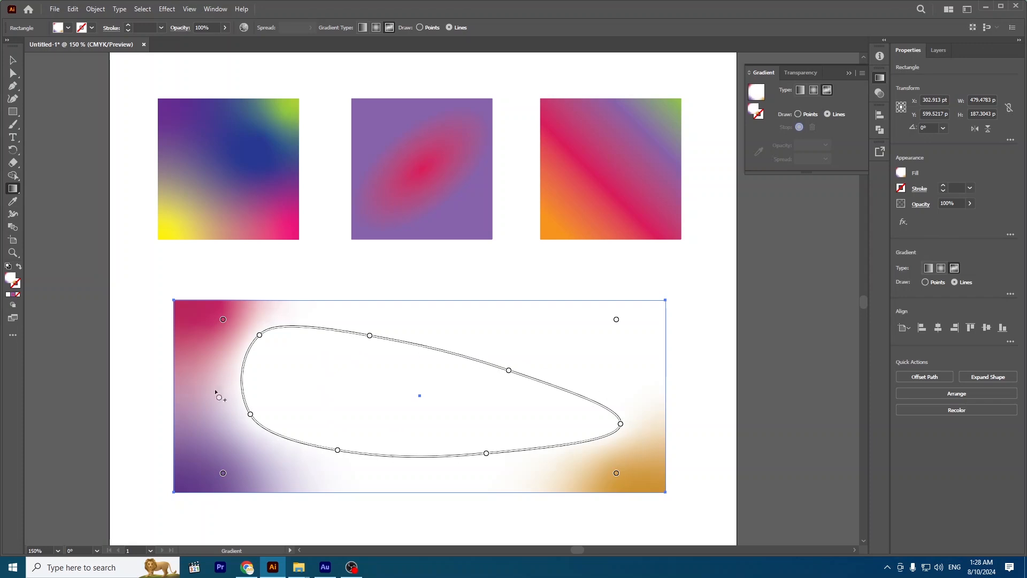
# Color the loop's rightmost stop pink, its lower stops yellow and light blue, and its upper stops red, blue and teal.
pyautogui.click(620, 425)
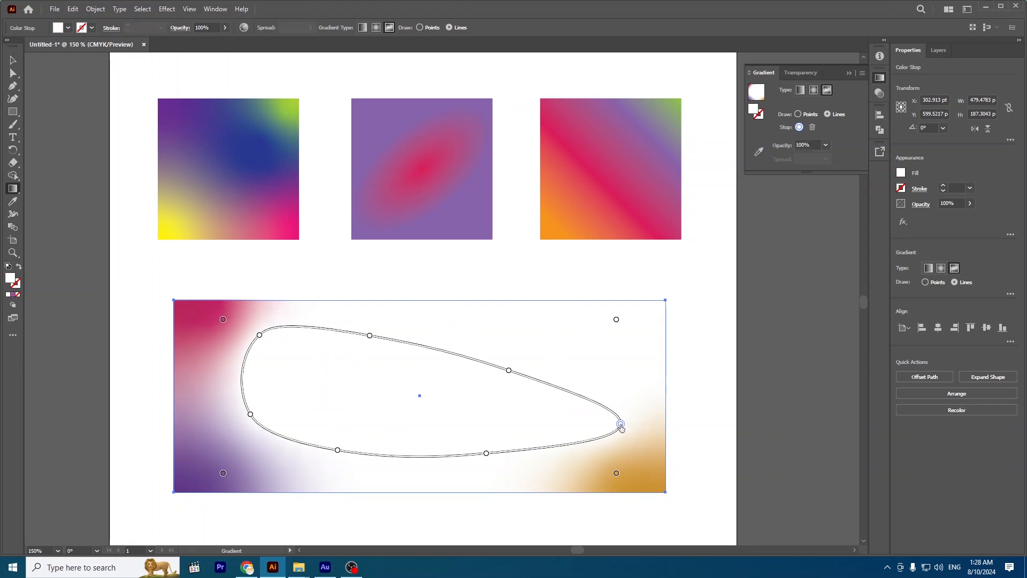
pyautogui.doubleClick(621, 424)
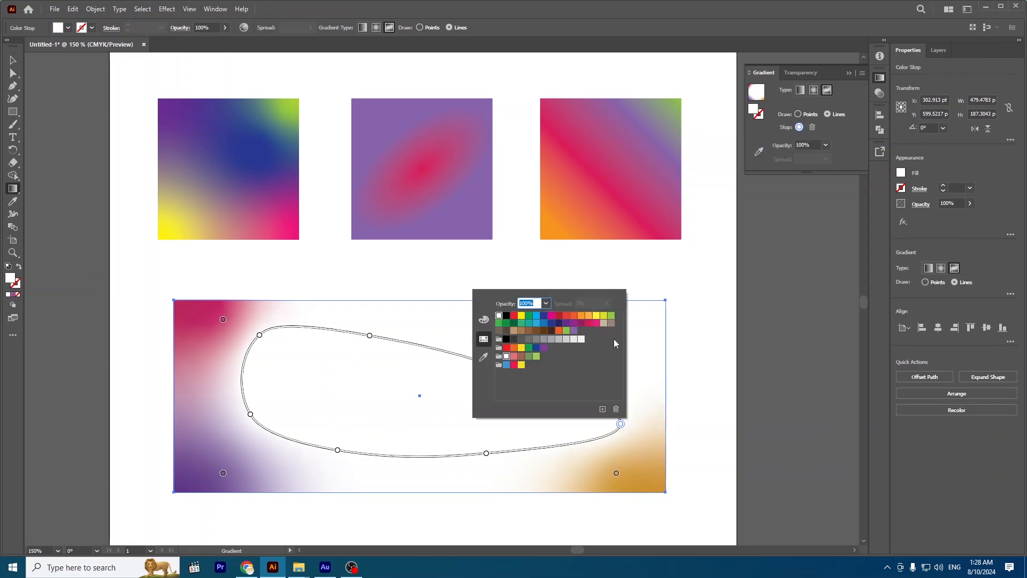
pyautogui.click(599, 327)
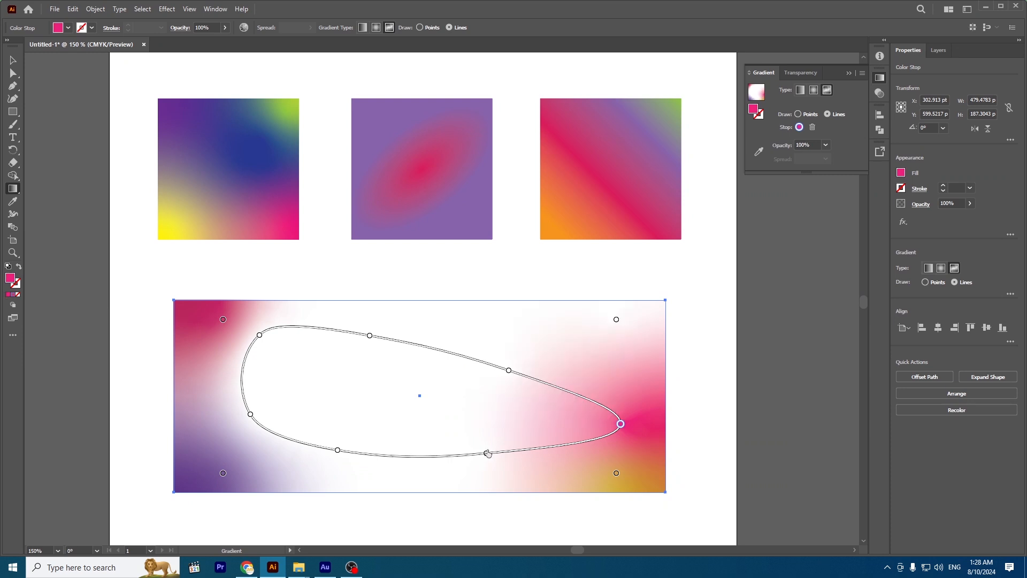
pyautogui.doubleClick(486, 453)
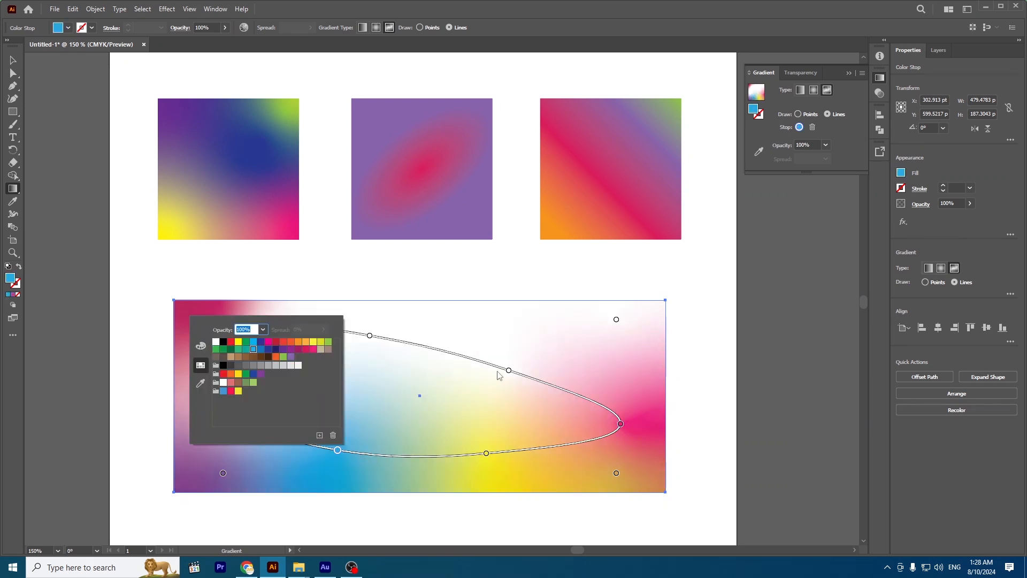
pyautogui.click(509, 371)
pyautogui.doubleClick(509, 370)
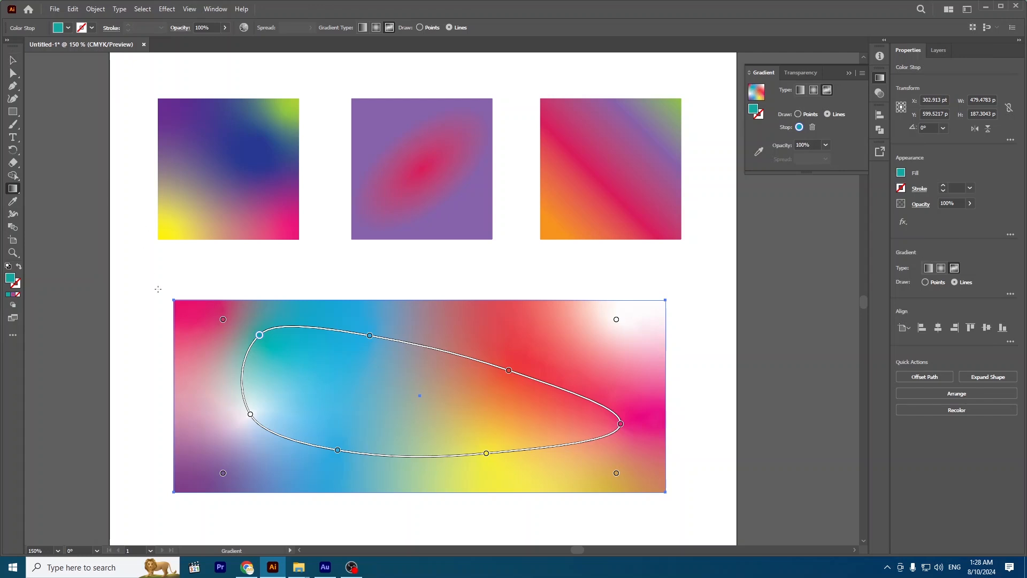
# Move the large rectangle about 15 pt to the right, lining up its right edge with the rightmost square.
pyautogui.press('v')
pyautogui.moveTo(408, 417); pyautogui.dragTo(605, 417)
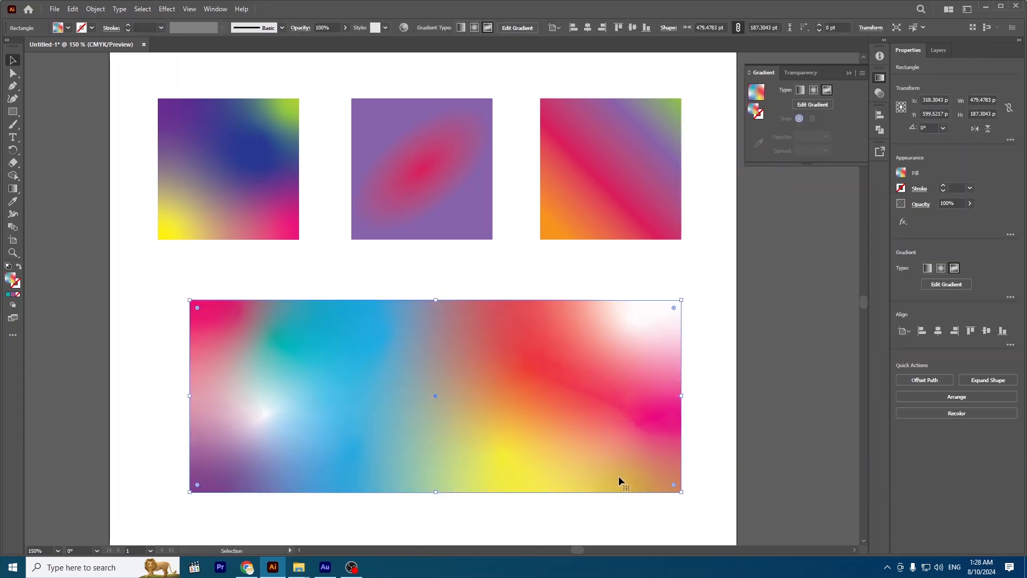